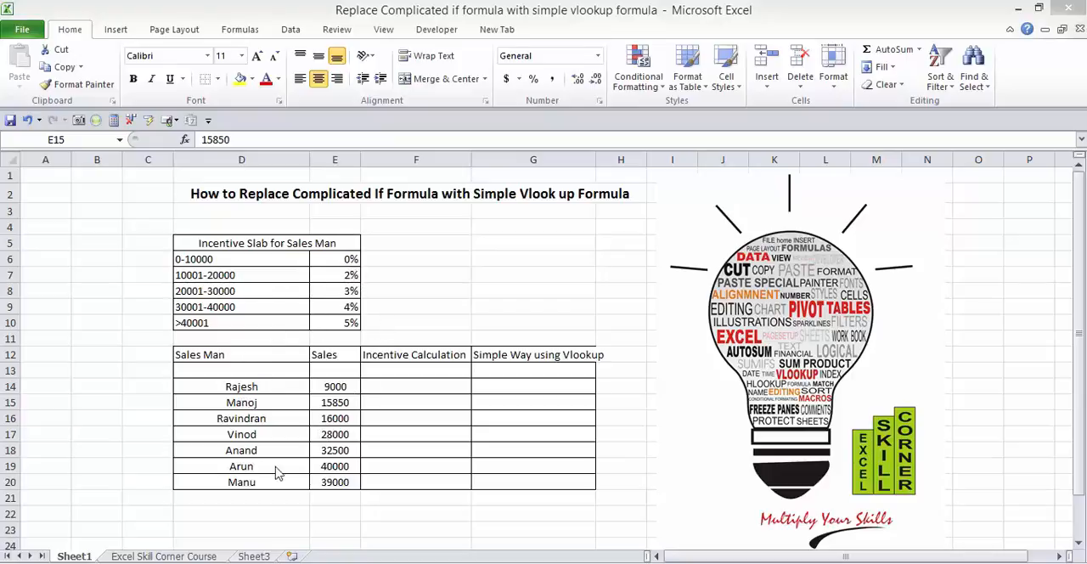
# Step: Start an IF formula in F14 that returns "0" when the sales value in E14 is <=10000
pyautogui.click(407, 383)
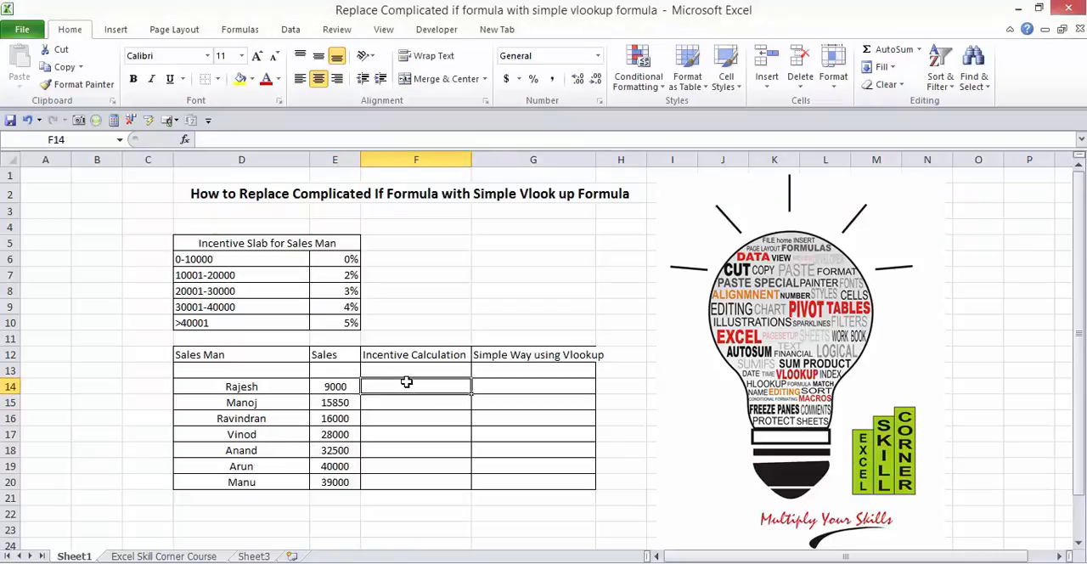
pyautogui.write('=IF')
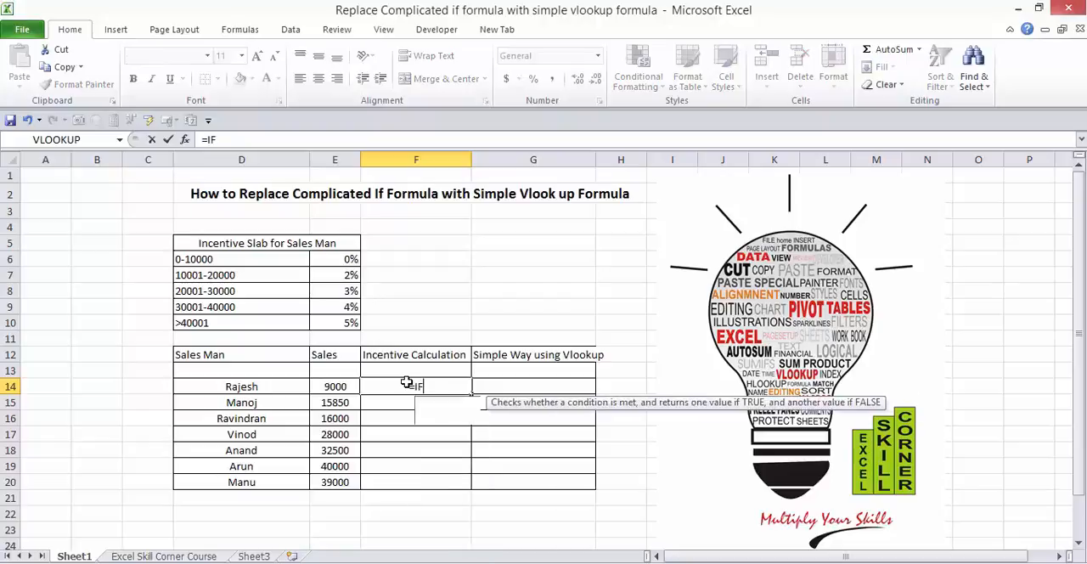
pyautogui.write('*')
pyautogui.press('BackSpace')
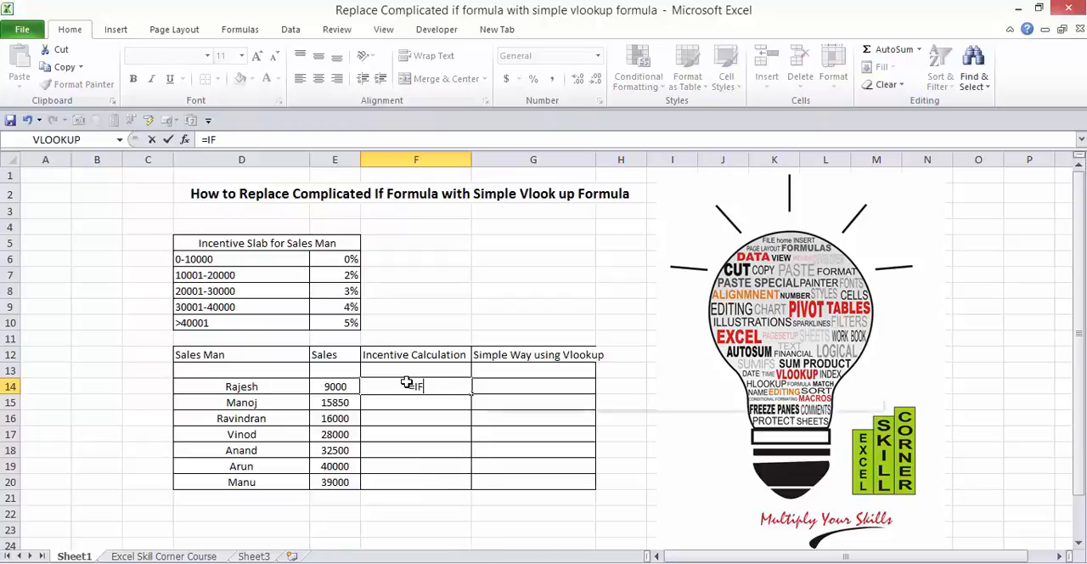
pyautogui.write('(')
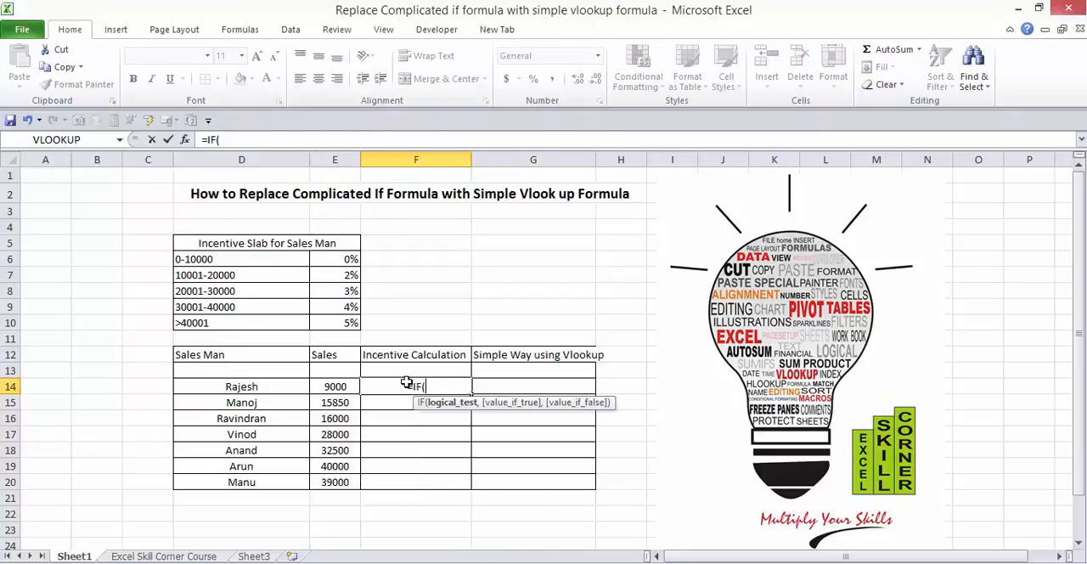
pyautogui.click(328, 385)
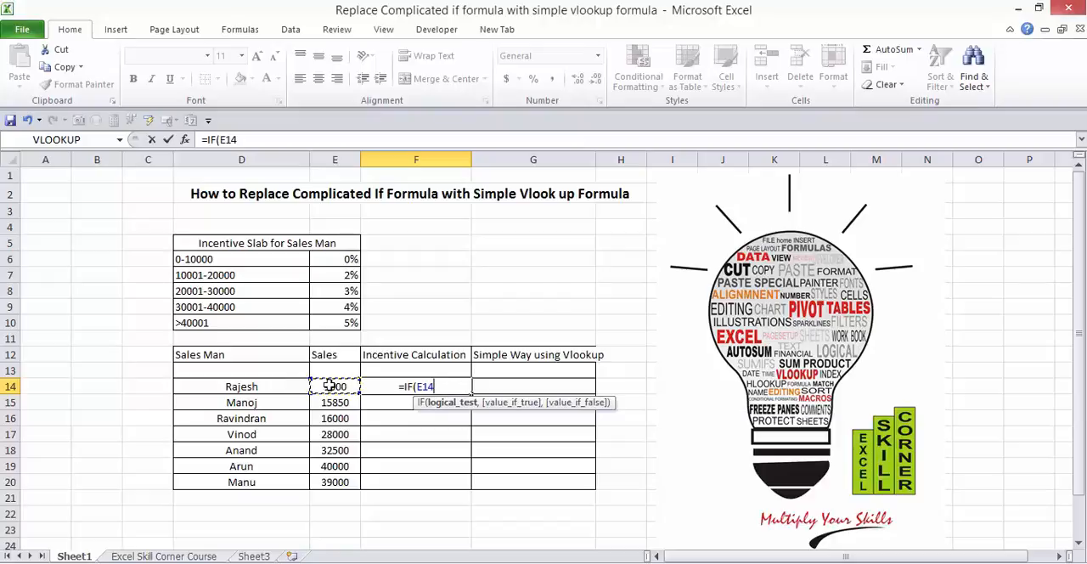
pyautogui.write('<')
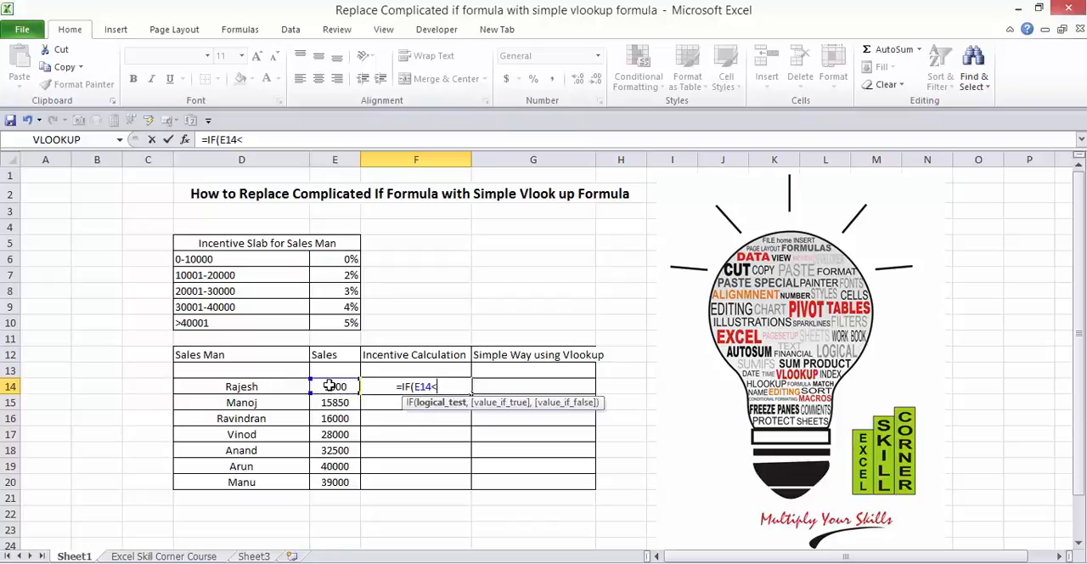
pyautogui.write('=')
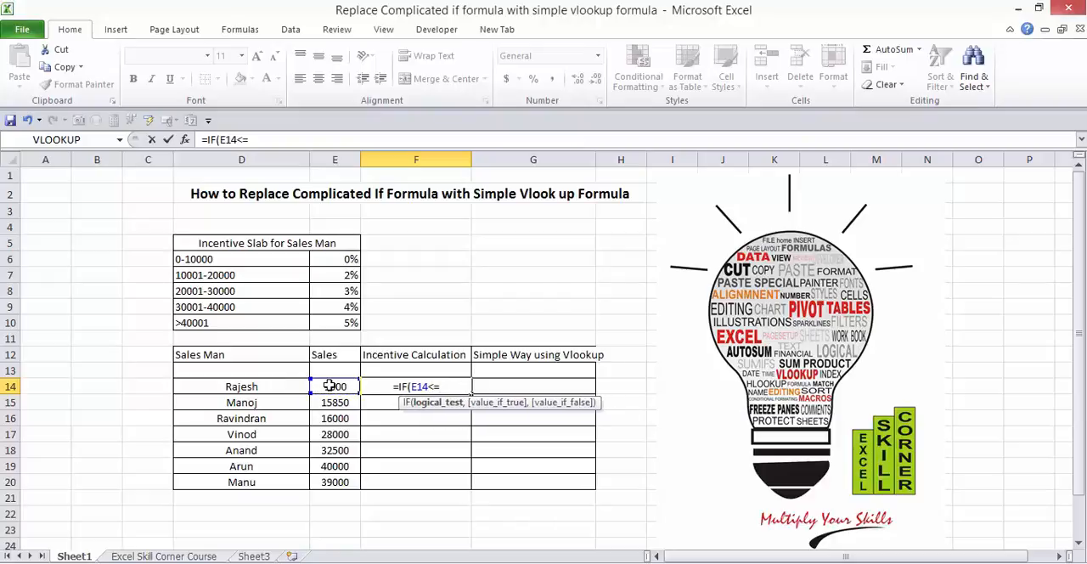
pyautogui.write('1000')
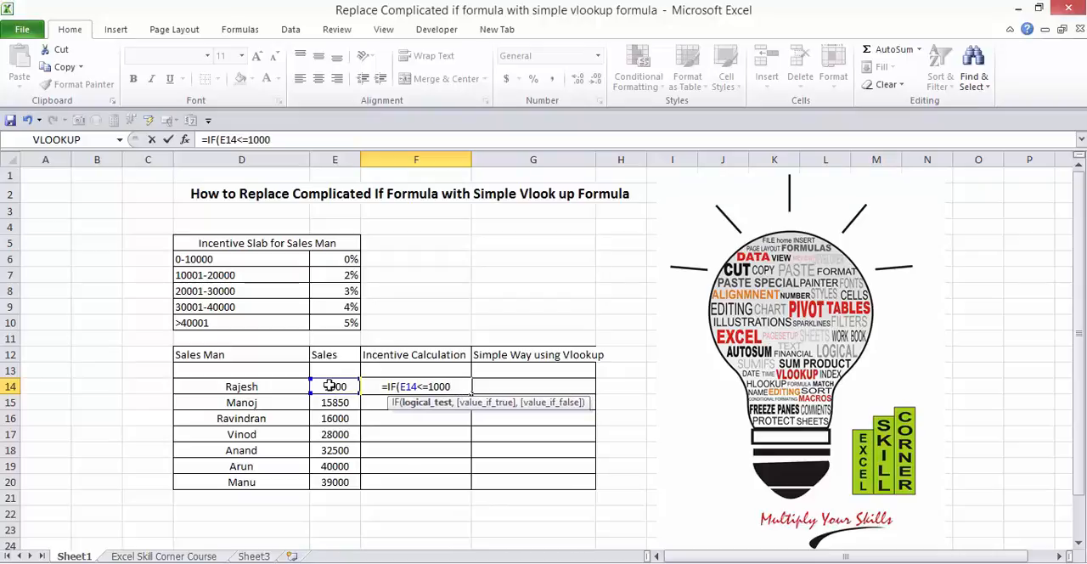
pyautogui.write('0,"')
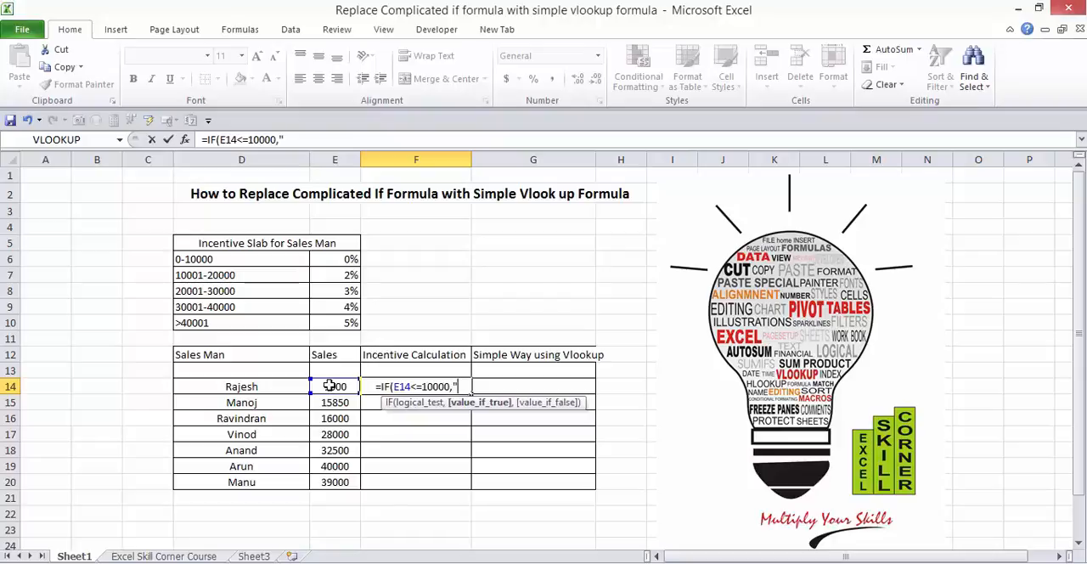
pyautogui.write('0"')
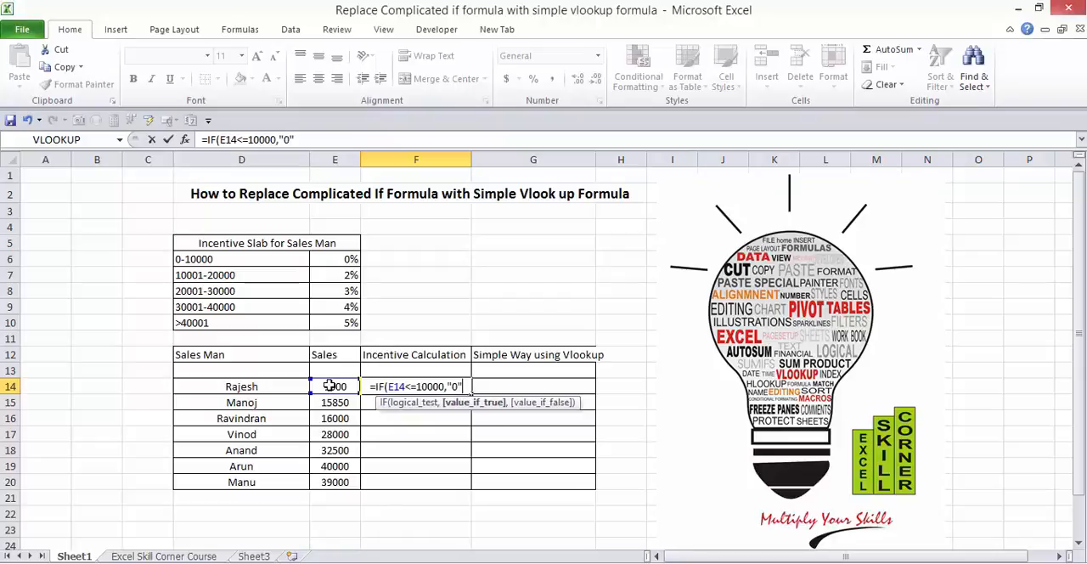
pyautogui.write(',IF')
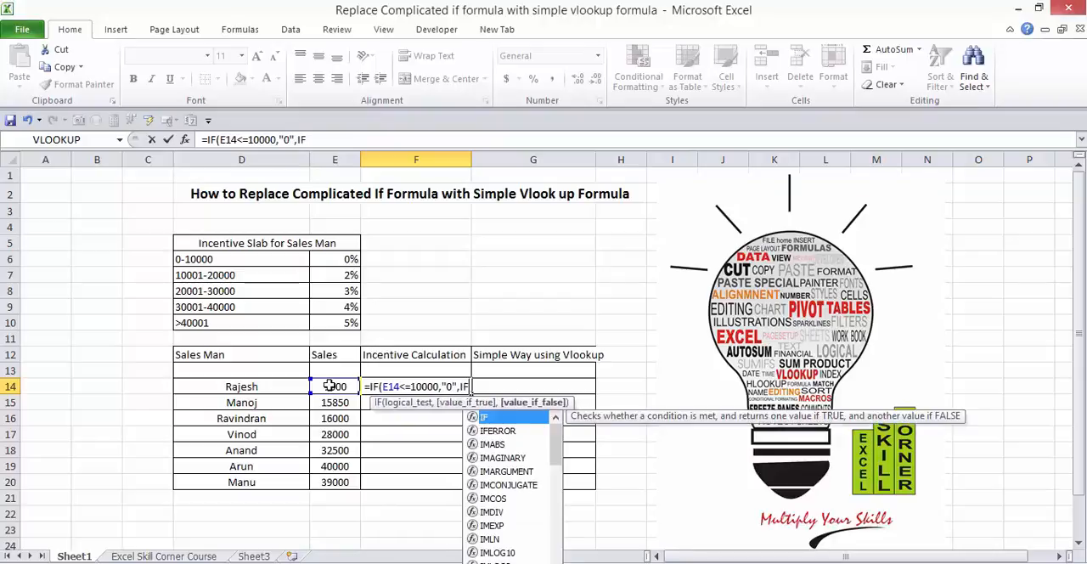
pyautogui.write('(E14<')
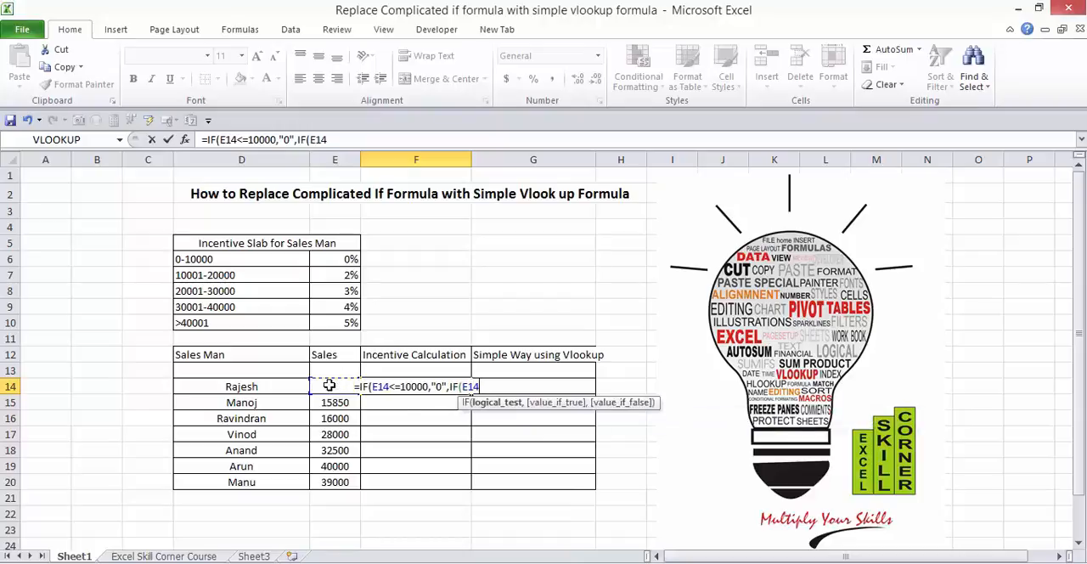
pyautogui.write('=')
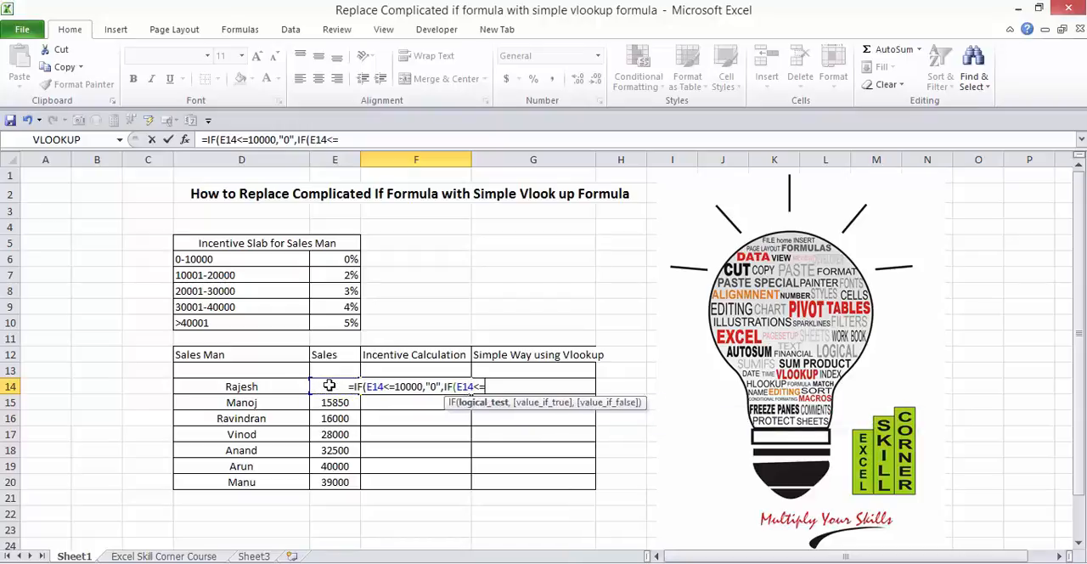
pyautogui.write('20000')
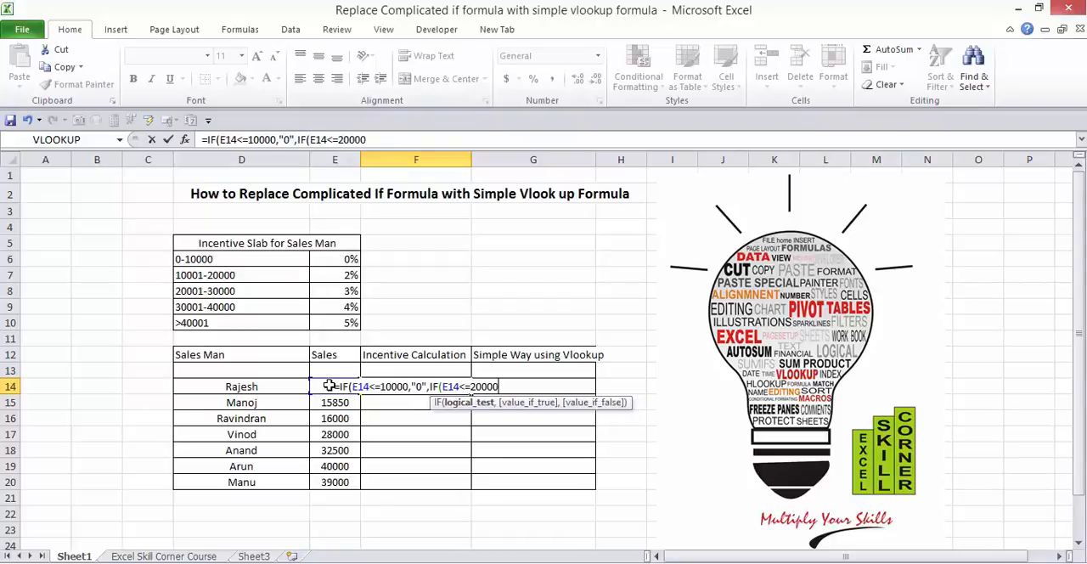
pyautogui.write(',"')
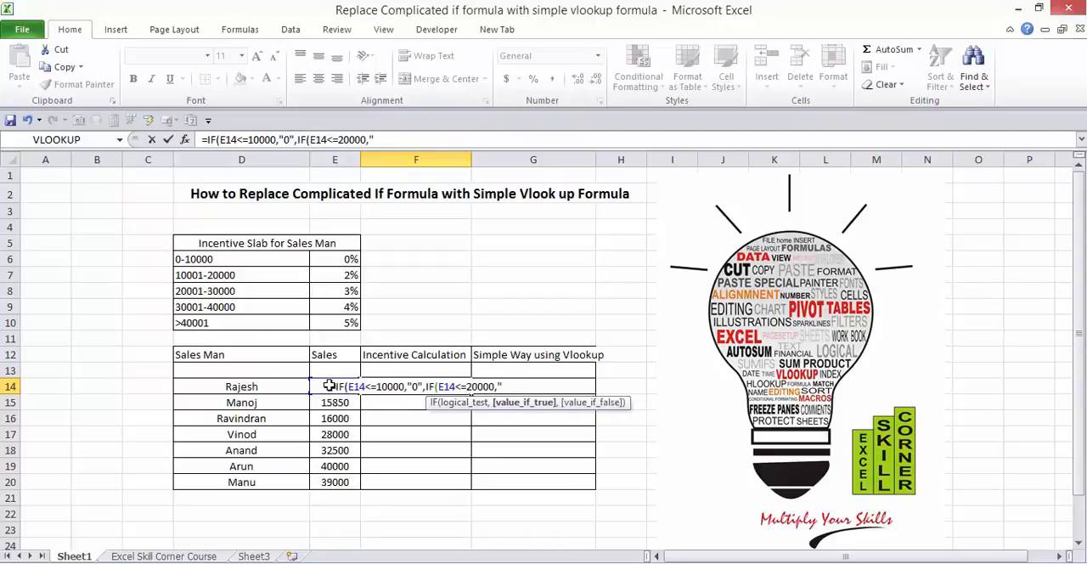
pyautogui.write('2')
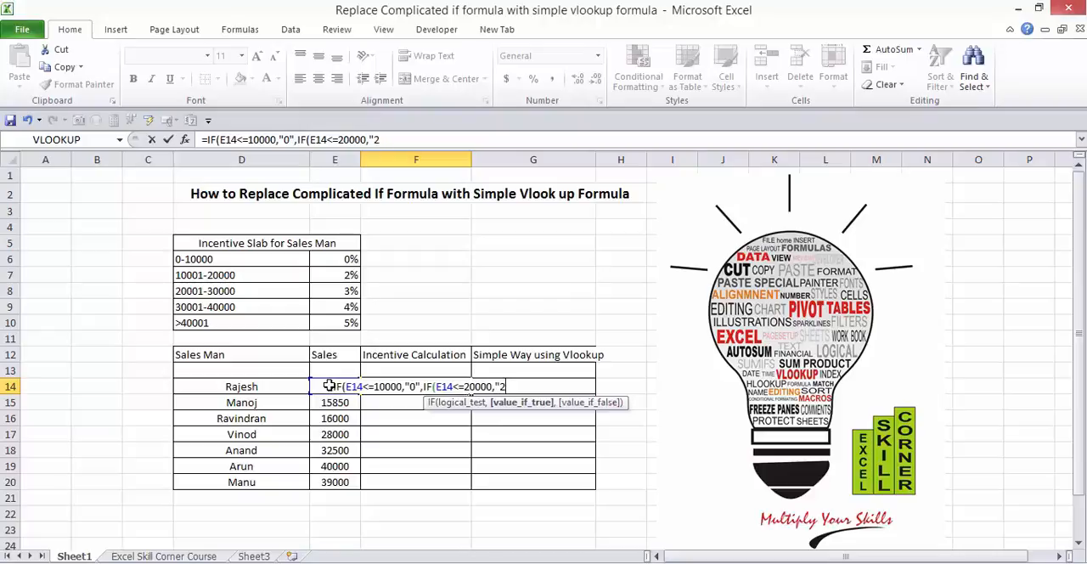
pyautogui.write('"')
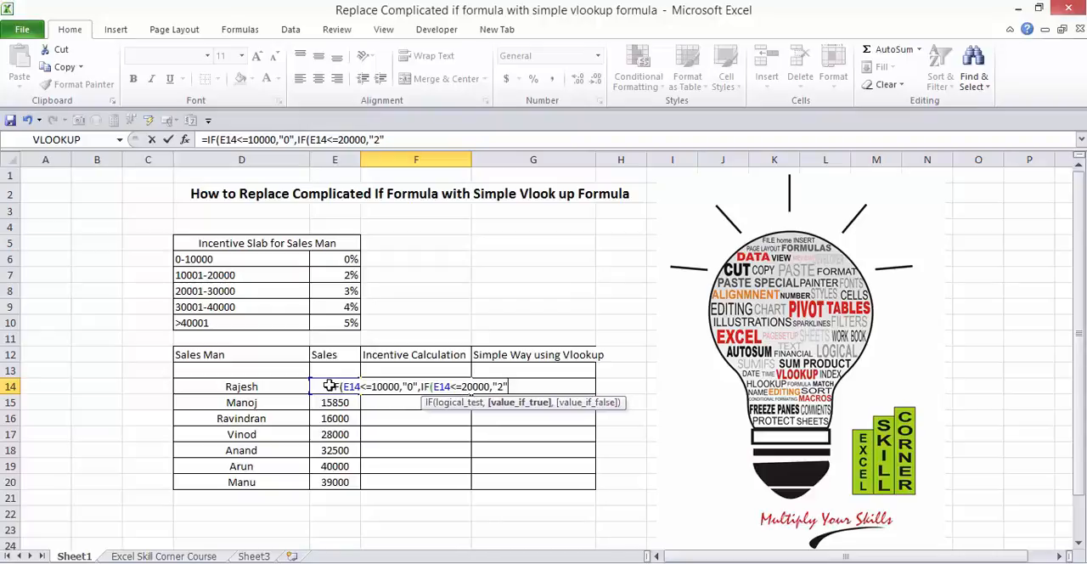
pyautogui.write(',IF(')
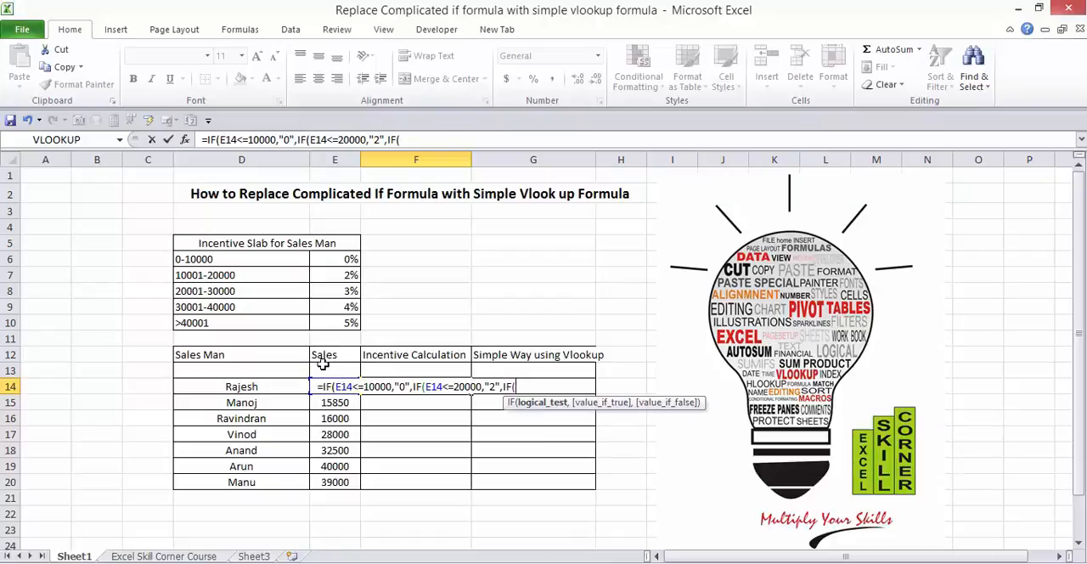
# Step: Nest a third IF in the F14 formula that returns "3" when E14<=30000
pyautogui.click(329, 366)
pyautogui.press('Down')
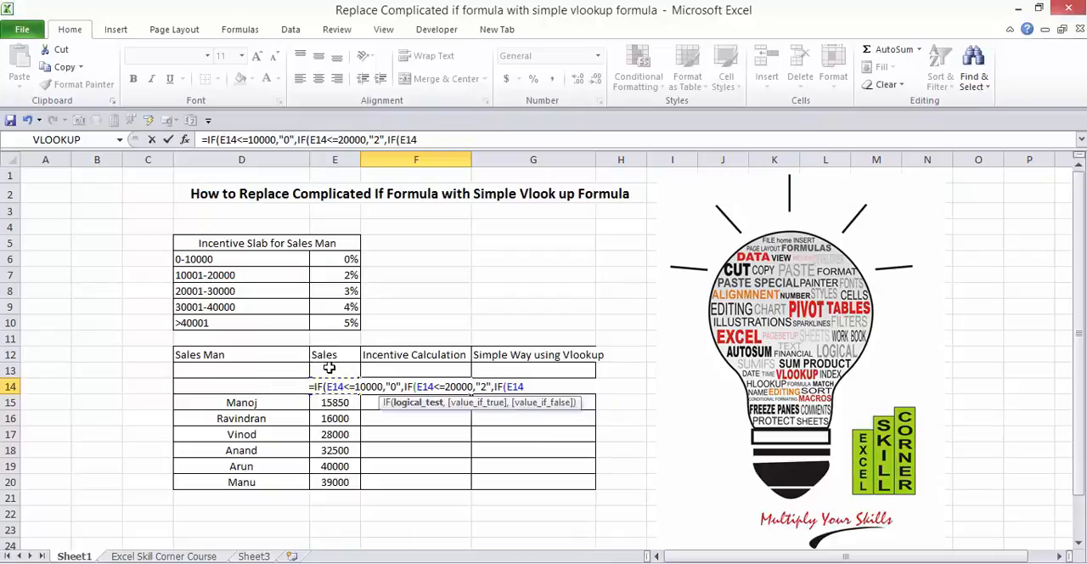
pyautogui.write('<')
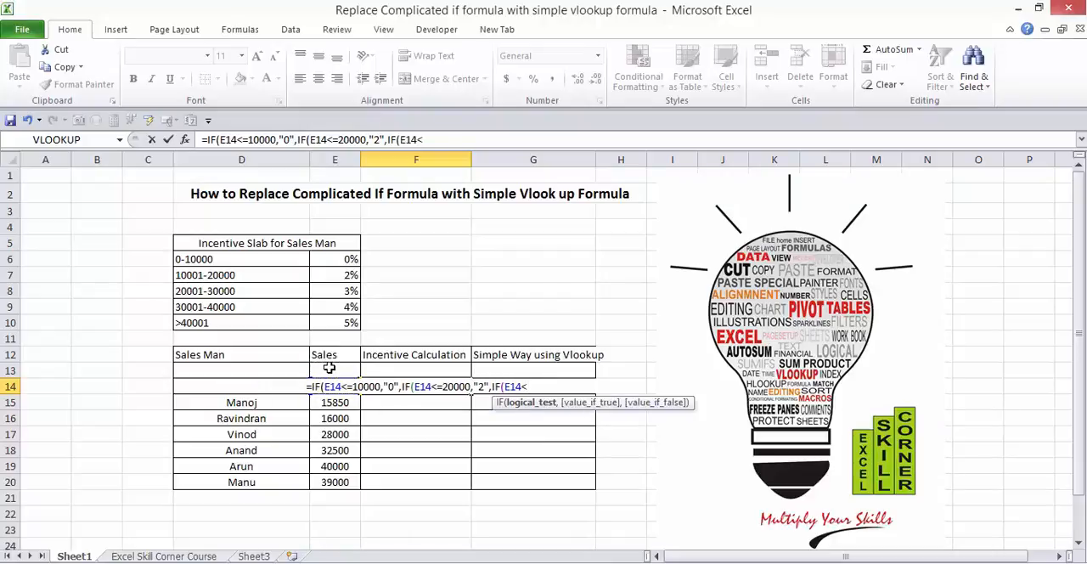
pyautogui.write('=')
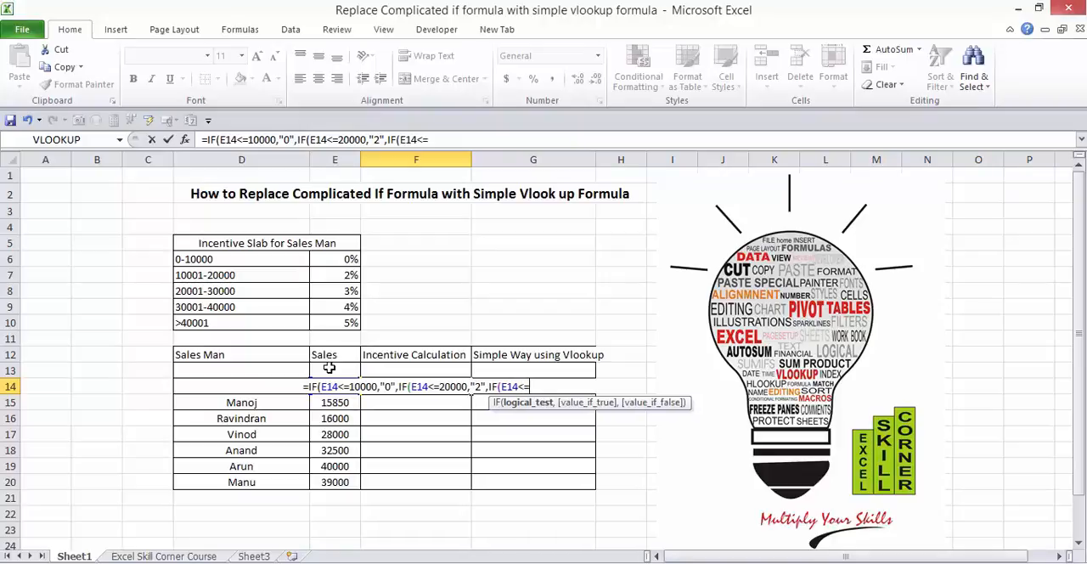
pyautogui.write('30000')
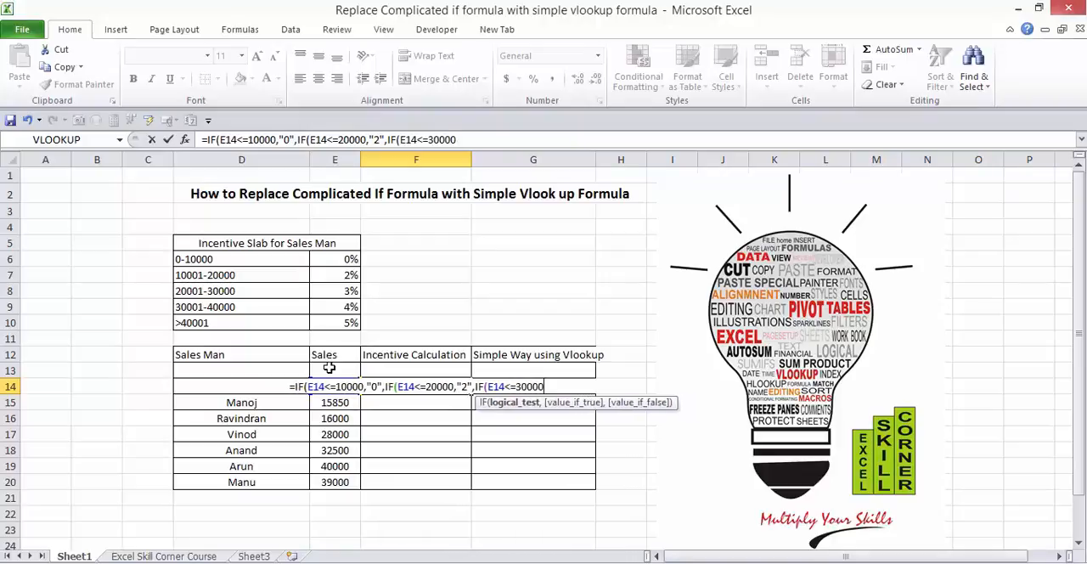
pyautogui.write(',"')
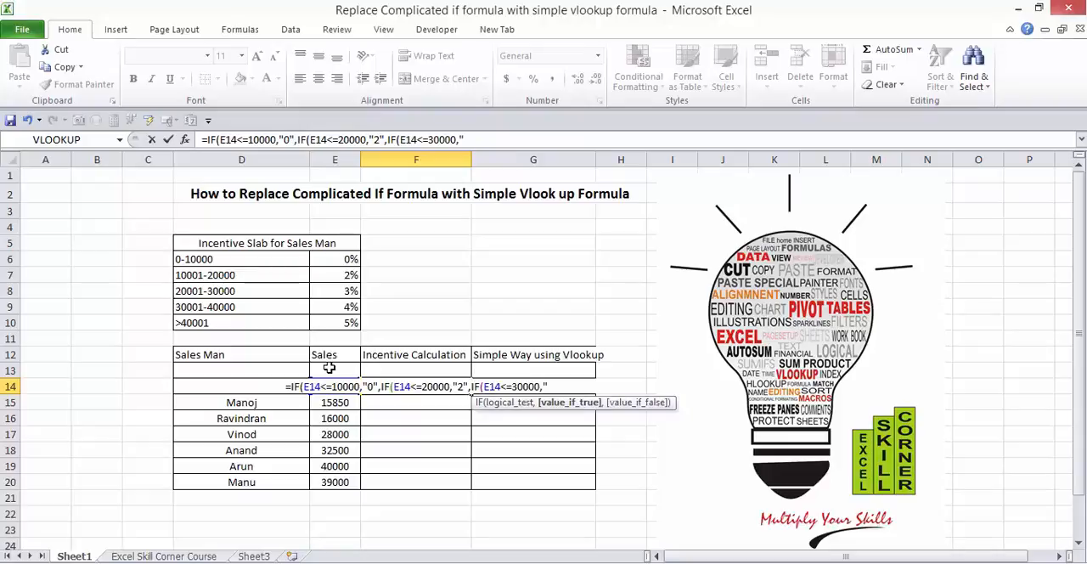
pyautogui.write('3"')
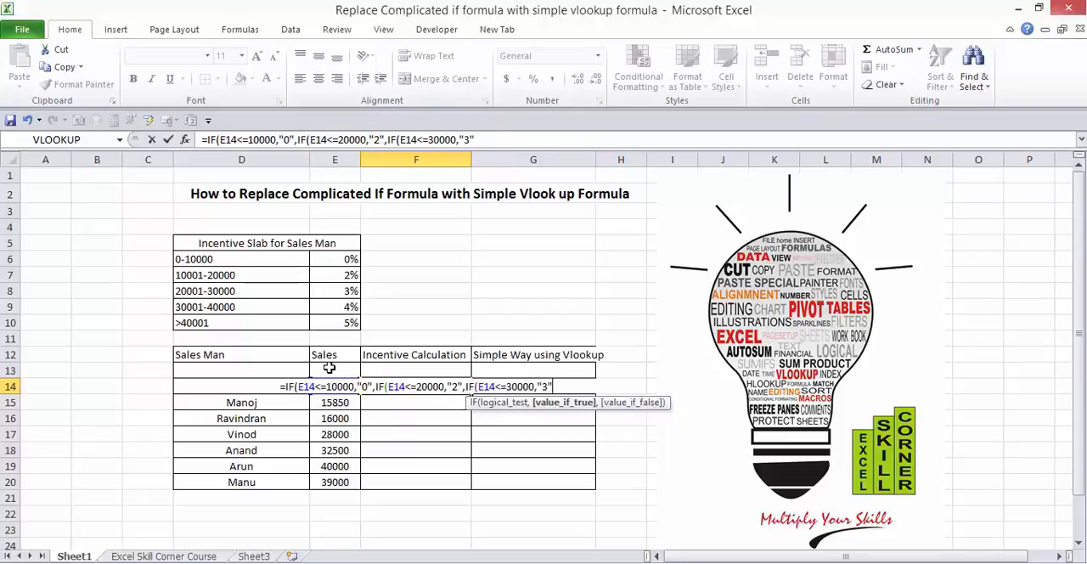
pyautogui.write(',IF(')
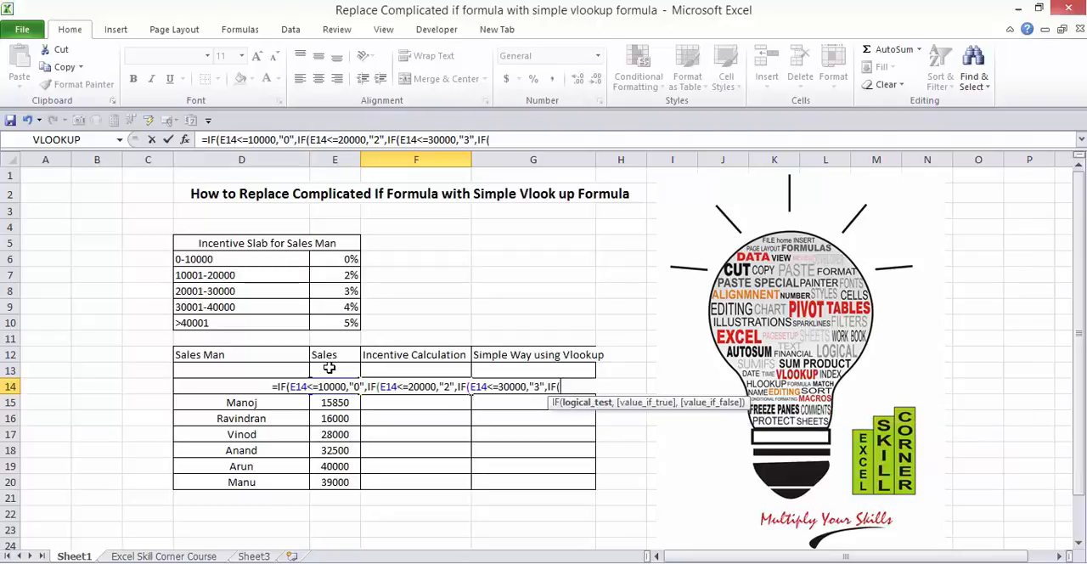
pyautogui.write('E14')
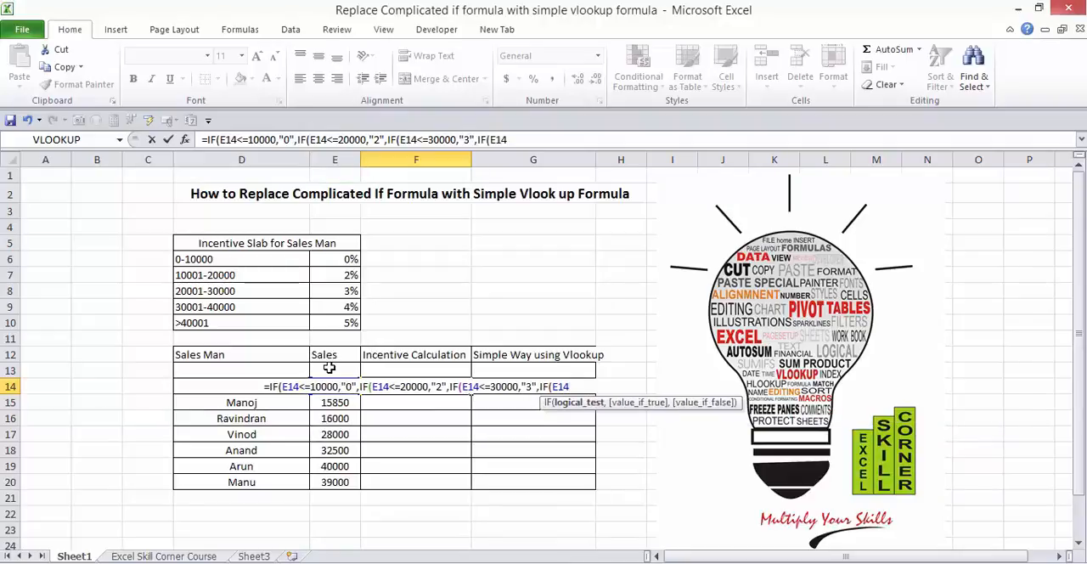
pyautogui.write('<=')
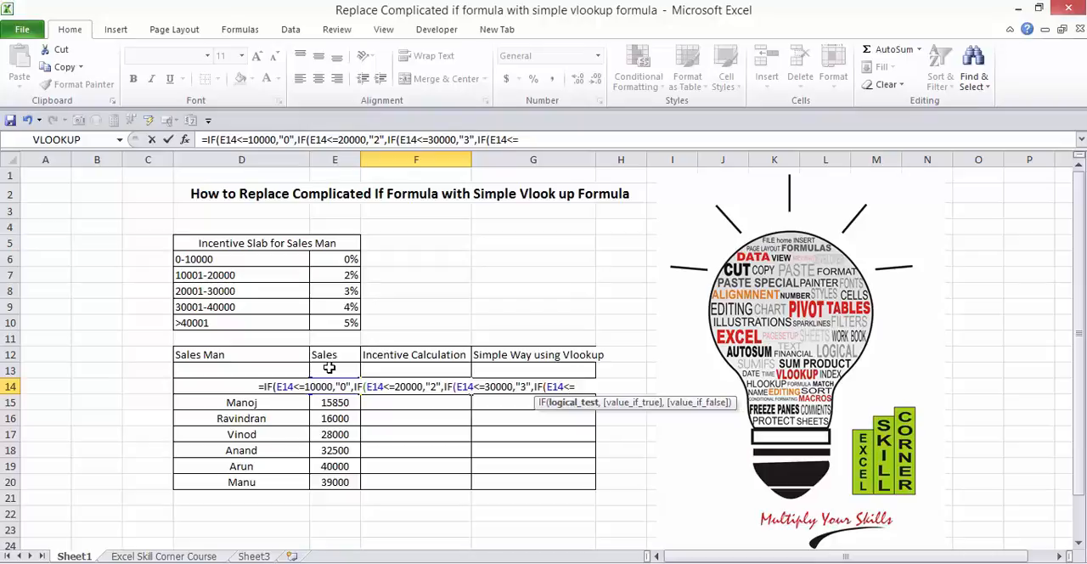
pyautogui.write('400')
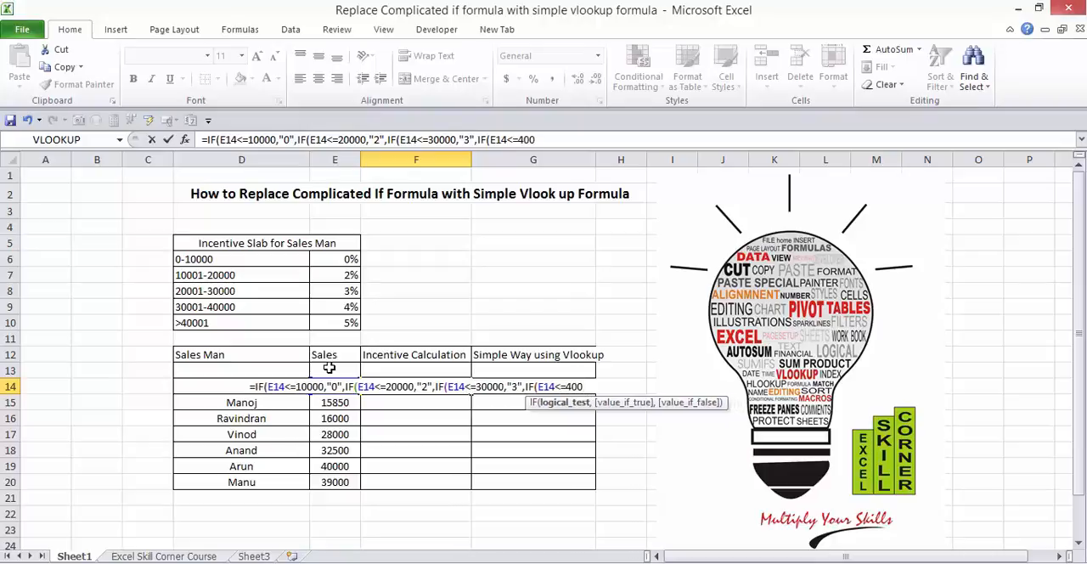
pyautogui.write('0')
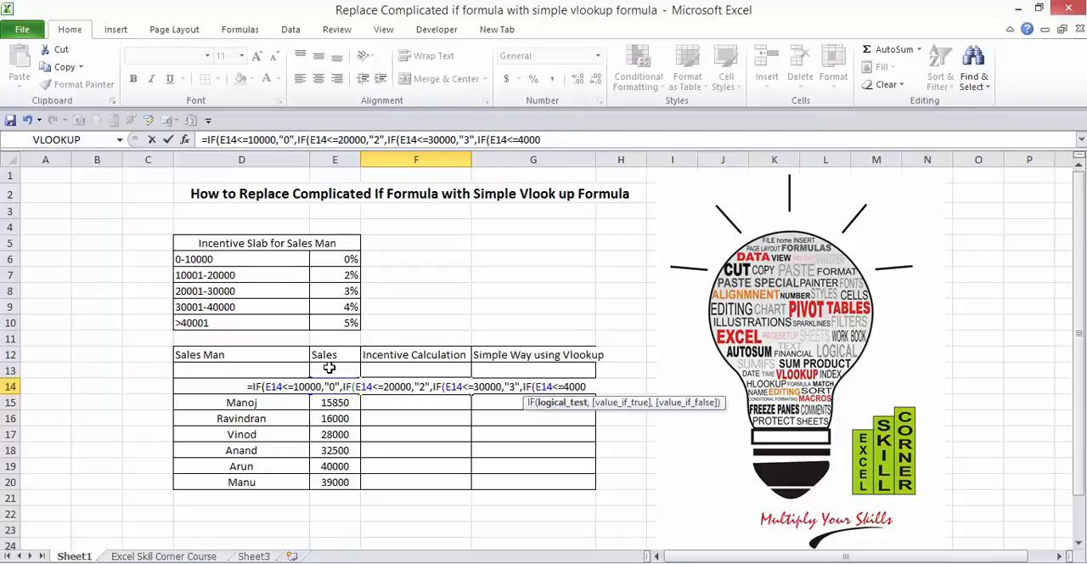
pyautogui.write('0,"')
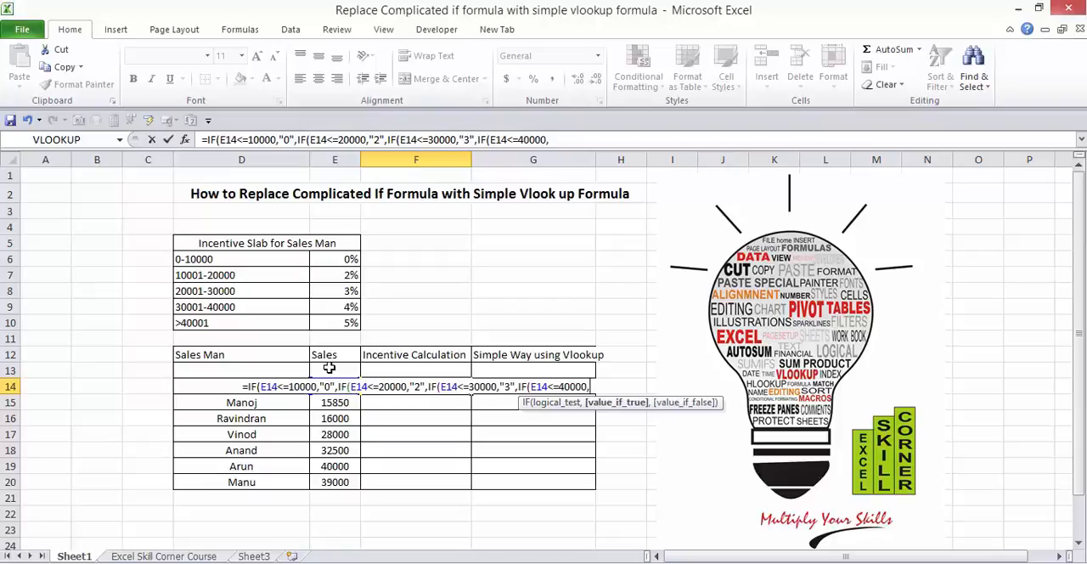
pyautogui.write('5')
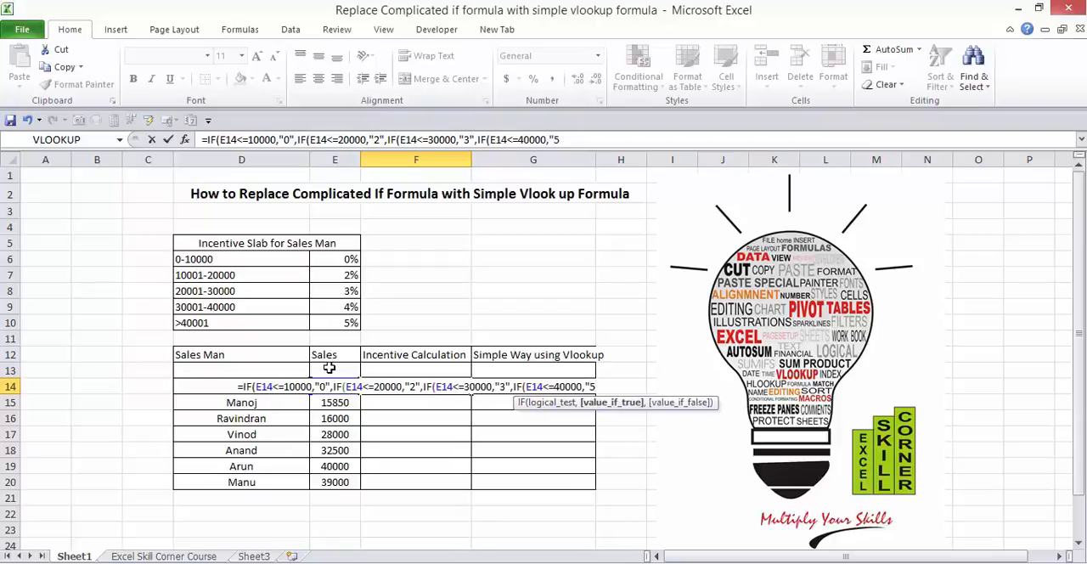
# Step: Nest a fourth IF in the F14 formula that returns "4" when E14<=40000
pyautogui.press('BackSpace')
pyautogui.write('4",IF(')
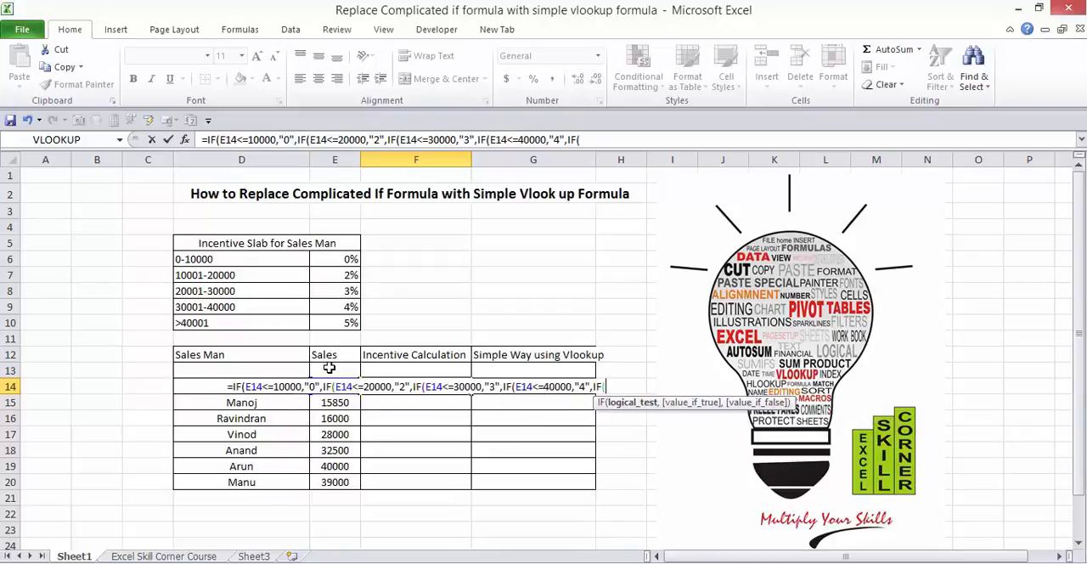
pyautogui.write('E14')
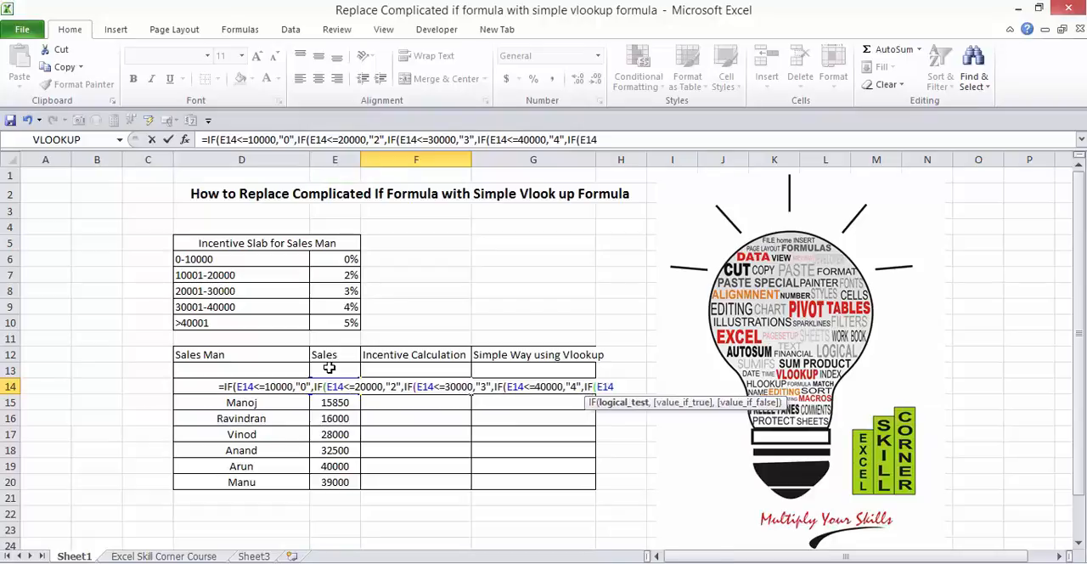
pyautogui.write('>')
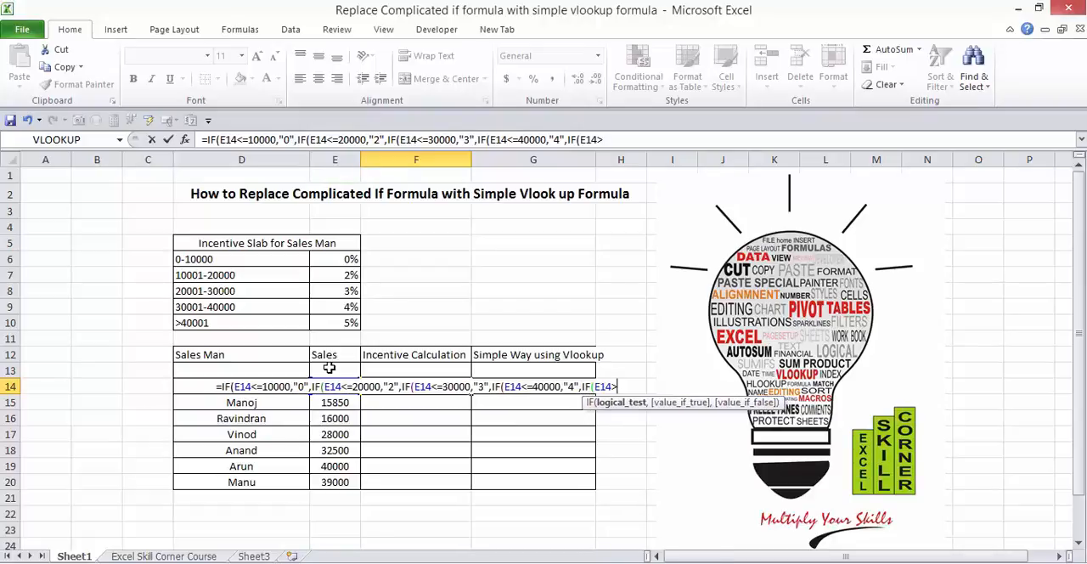
pyautogui.write('=401')
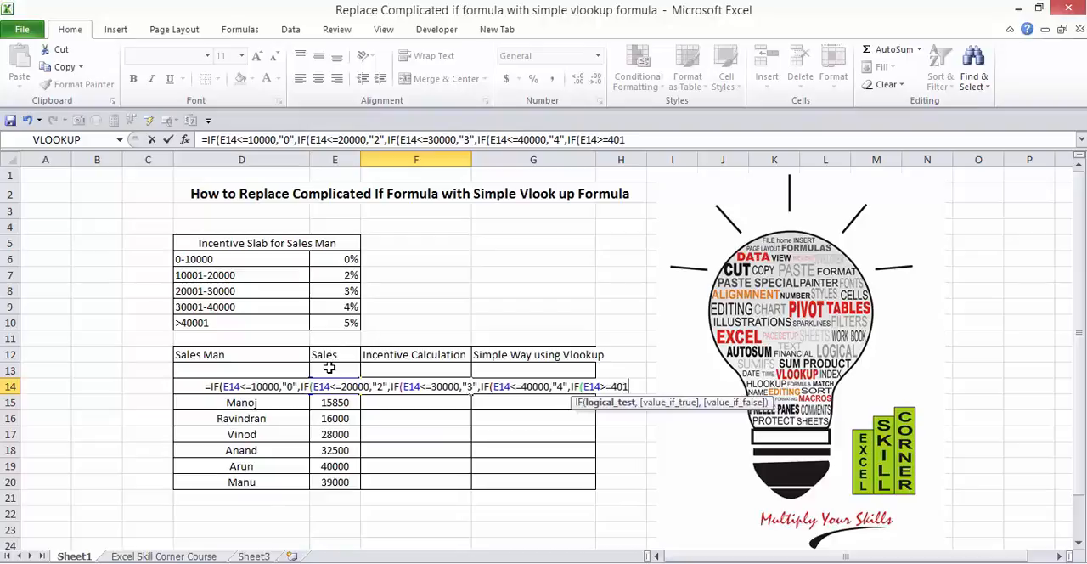
pyautogui.press('BackSpace')
pyautogui.write('001')
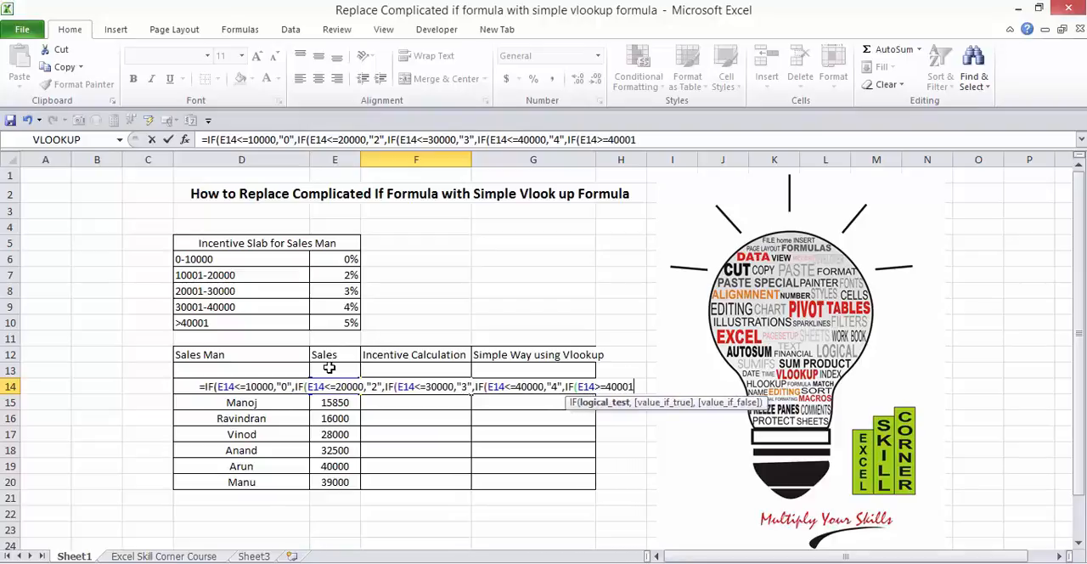
pyautogui.write(',"')
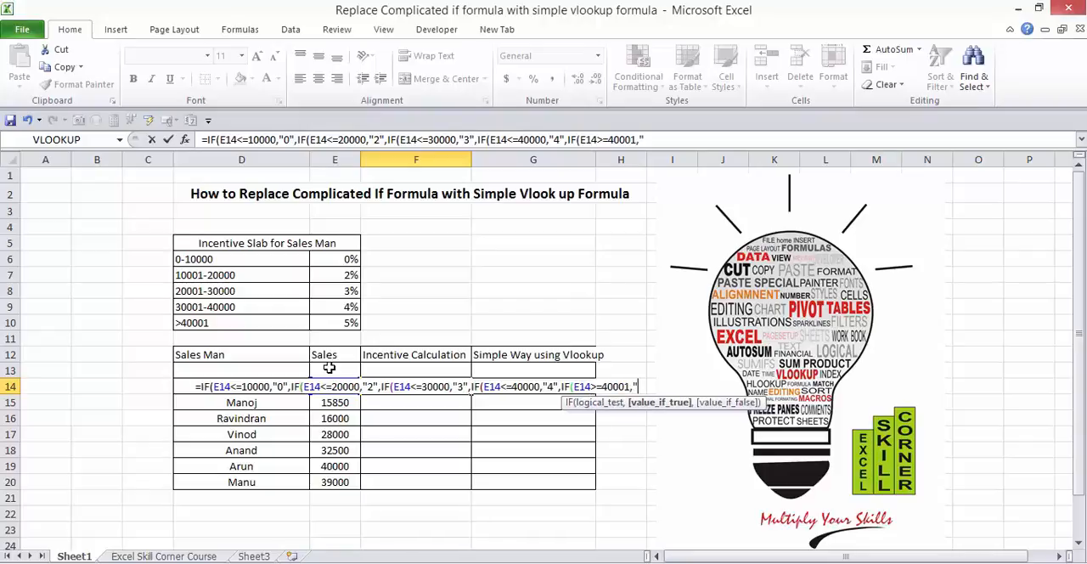
pyautogui.write('5"')
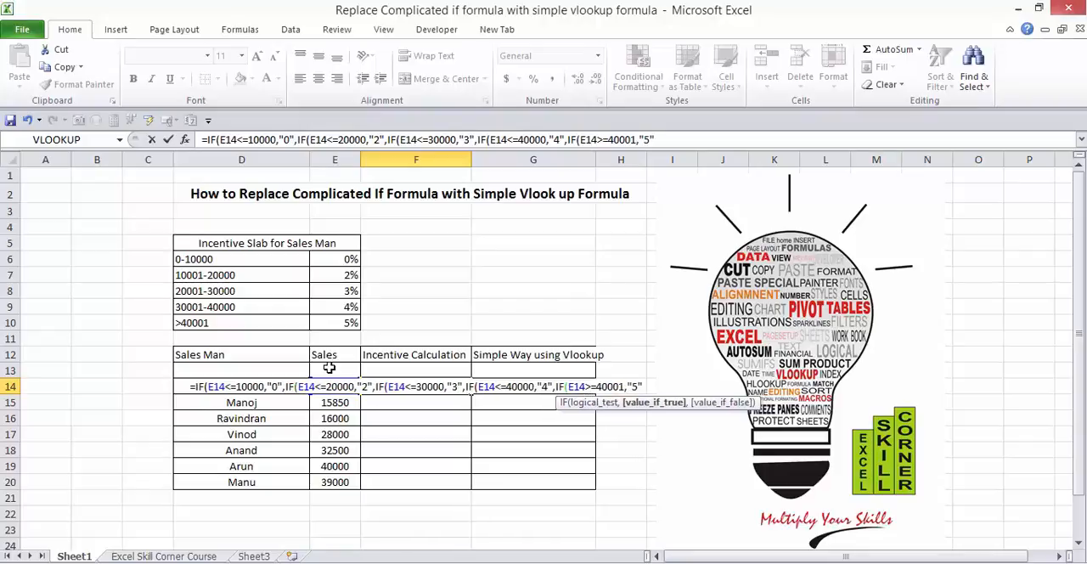
pyautogui.write('))))')
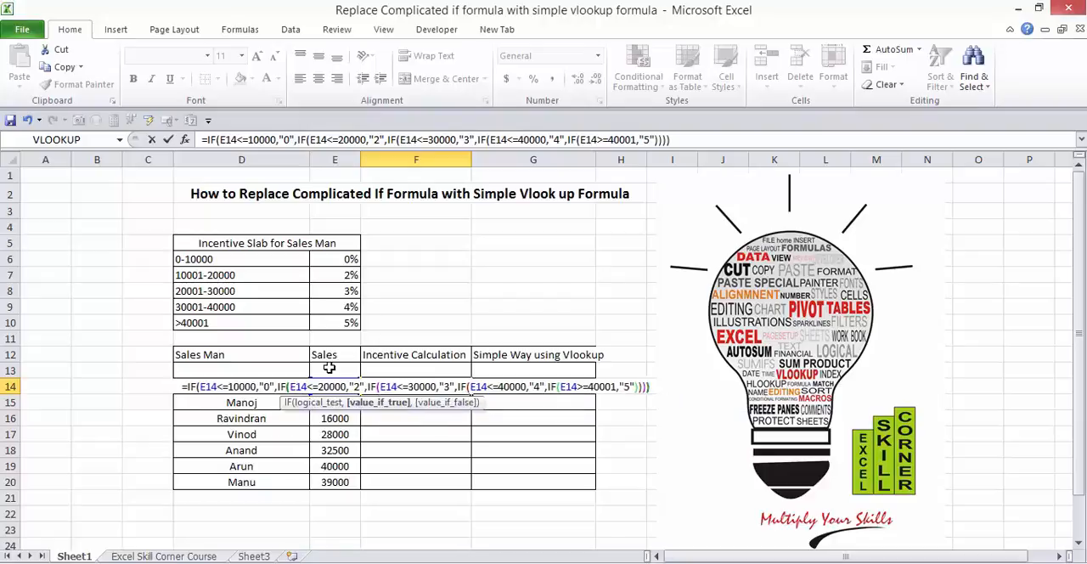
pyautogui.write('))')
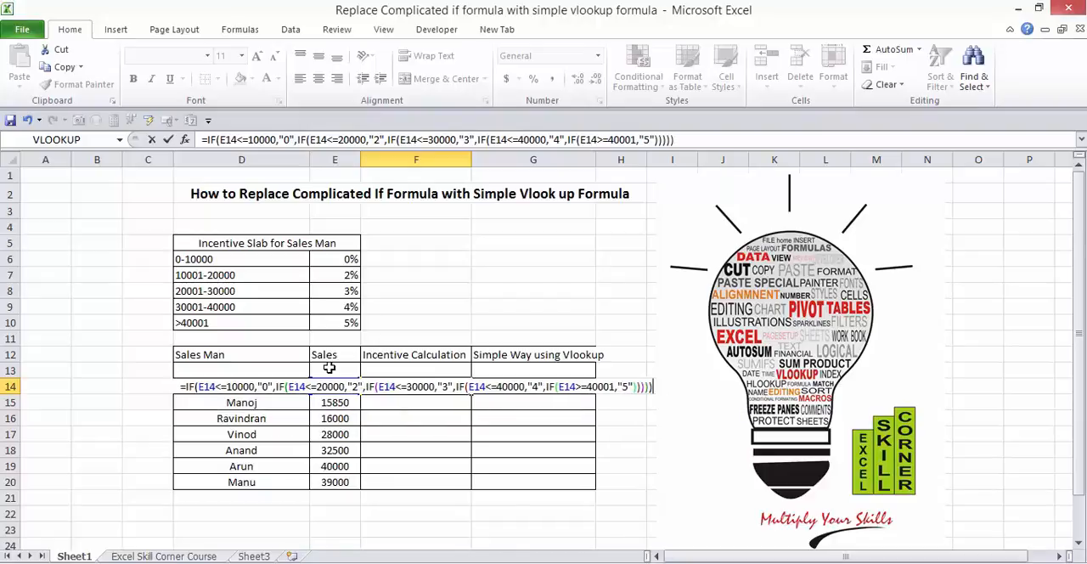
# Step: Close all five nested IF functions and enter the completed formula in F14
pyautogui.press('Return')
pyautogui.press('Up')
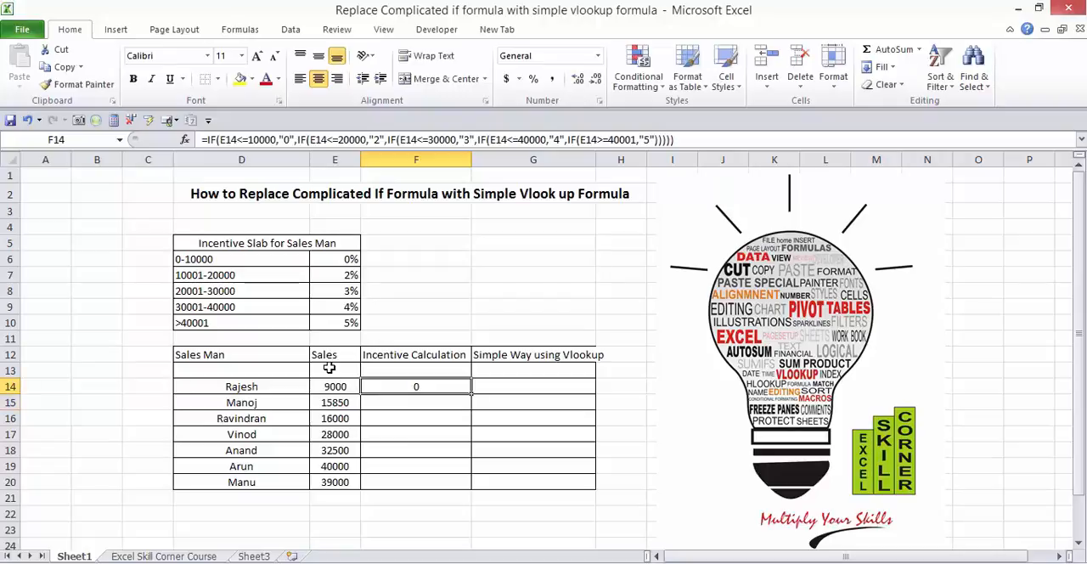
# Step: Fill the nested IF formula from F14 down through F20 for all the salesmen
pyautogui.press('Left')
pyautogui.hotkey('ctrl', 'Down')
pyautogui.press('Right')
pyautogui.hotkey('ctrl', 'shift', 'Up')
pyautogui.hotkey('ctrl', 'd')
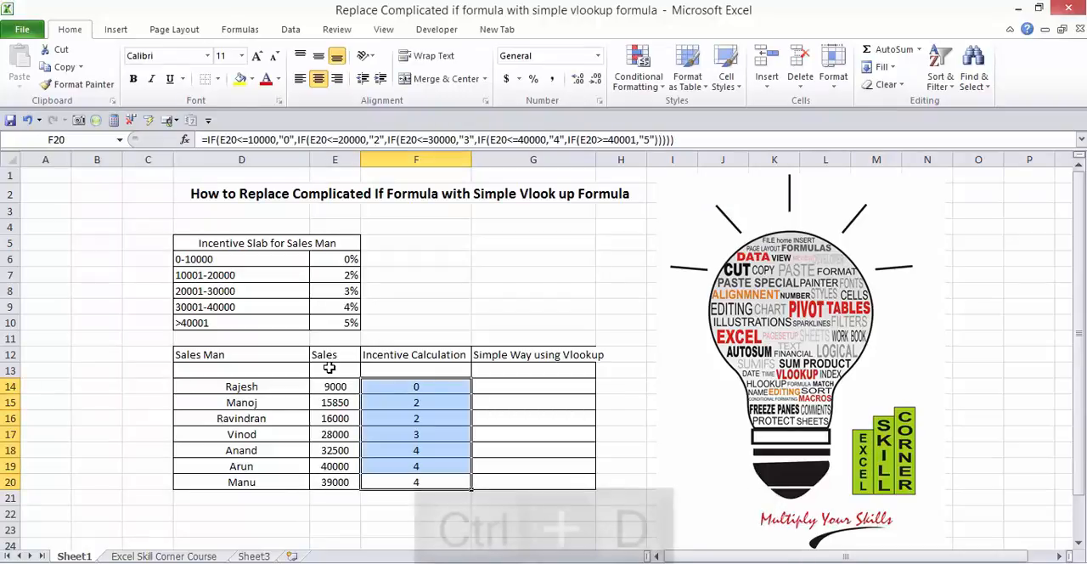
# Step: Change the sales value in E19 to 45000 to test the highest slab, and reselect the formula cell F14
pyautogui.press('Down')
pyautogui.press('Up')
pyautogui.press('Up')
pyautogui.press('Left')
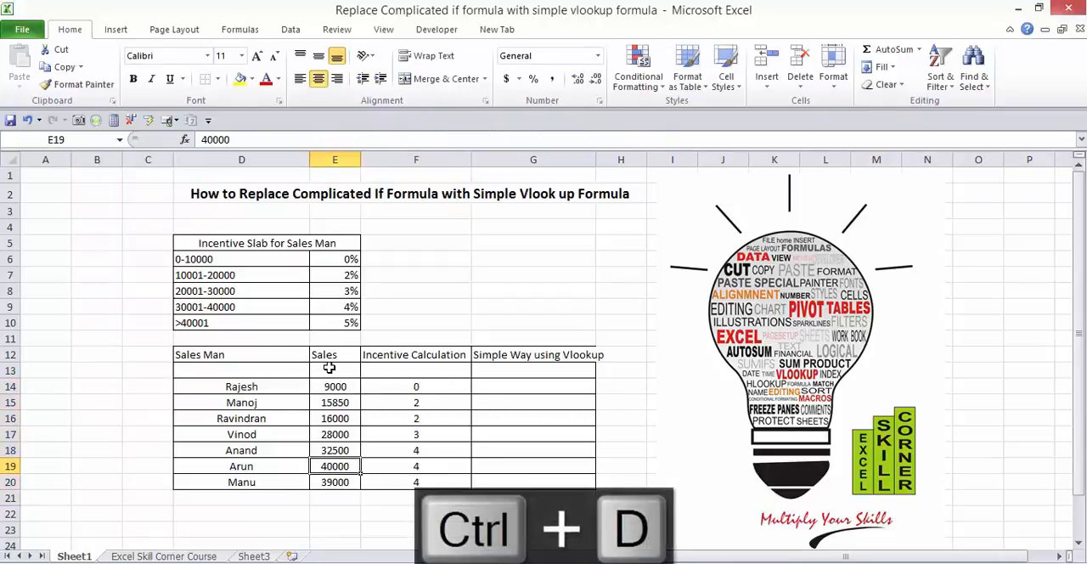
pyautogui.write('45000')
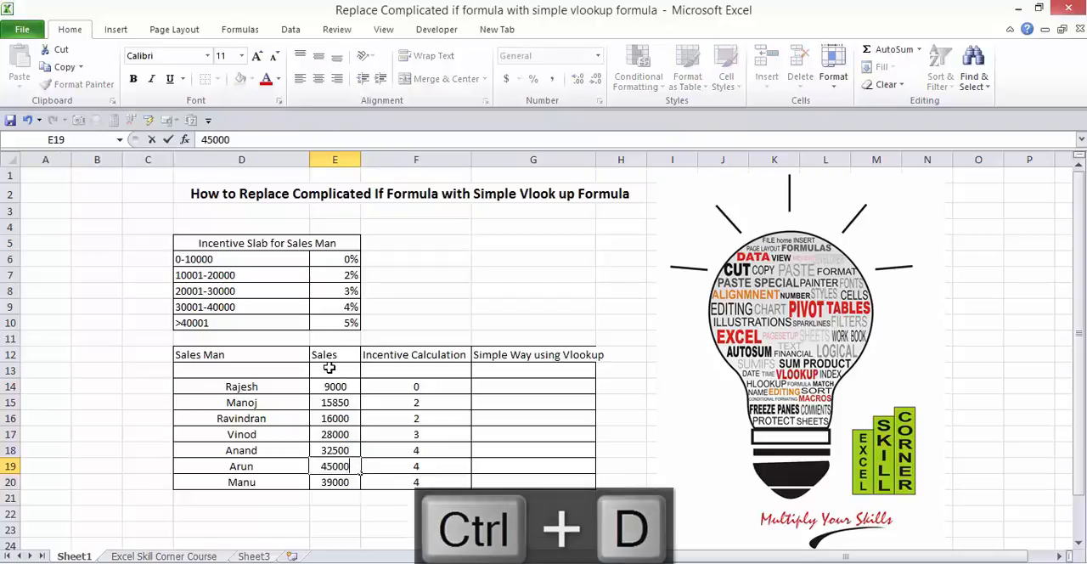
pyautogui.press('Return')
pyautogui.click(426, 383)
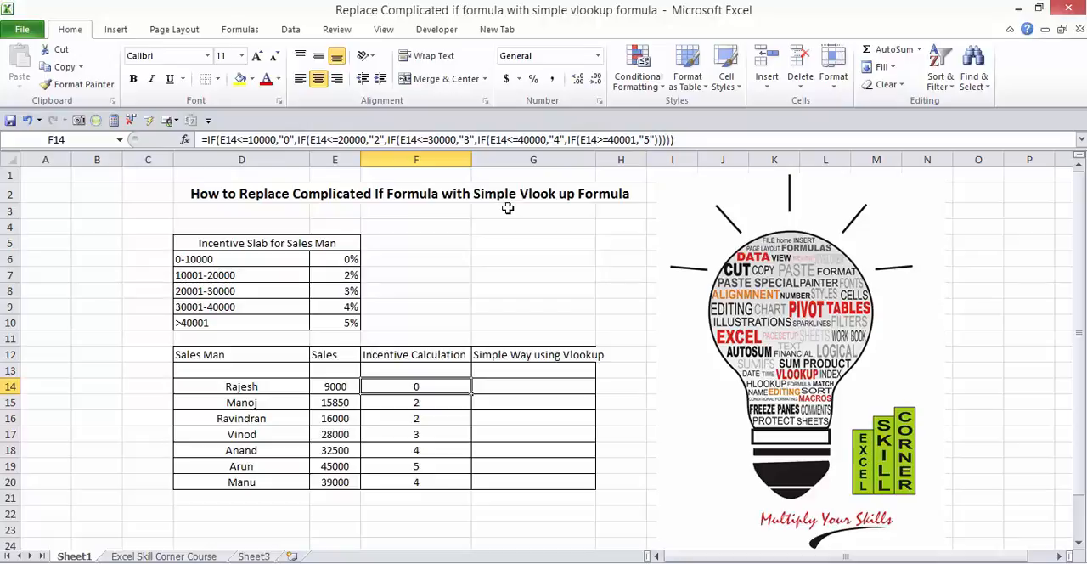
# Step: Start a lookup table beside the incentive slabs with lower limit 0 in G6 and incentive 0 in H6
pyautogui.click(489, 256)
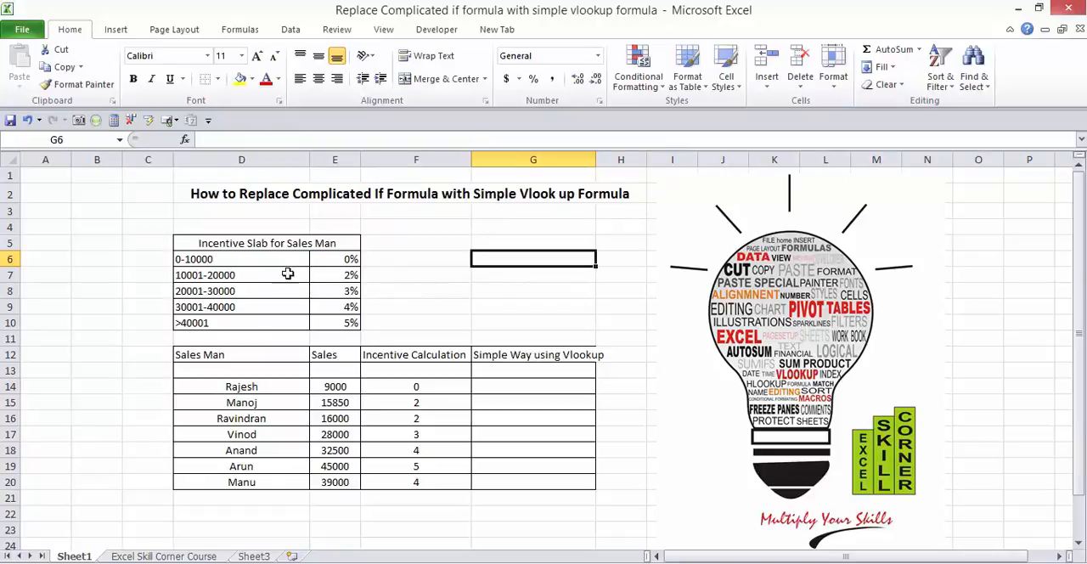
pyautogui.write('0')
pyautogui.press('Tab')
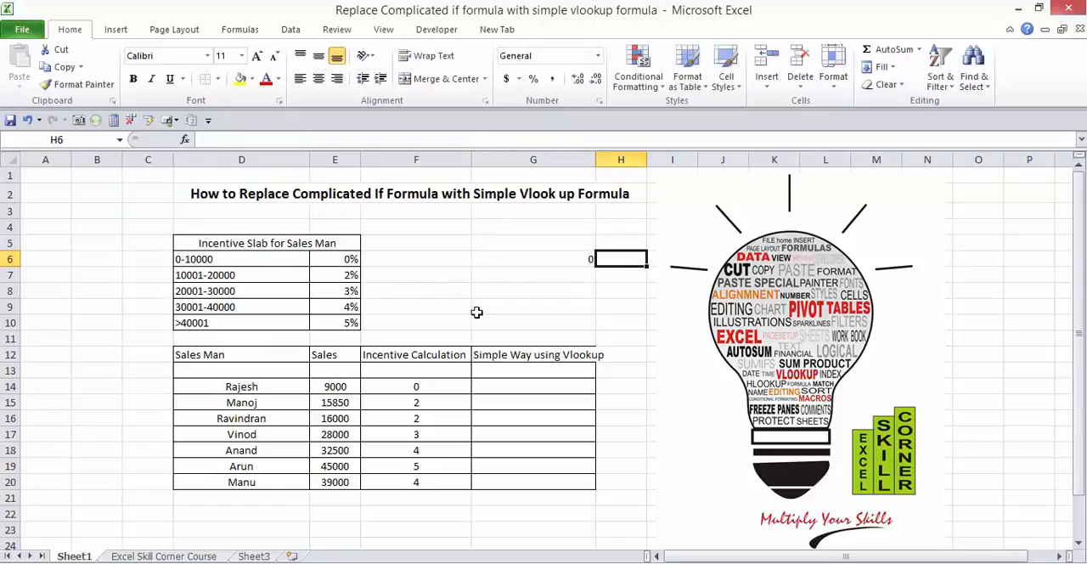
pyautogui.write('0')
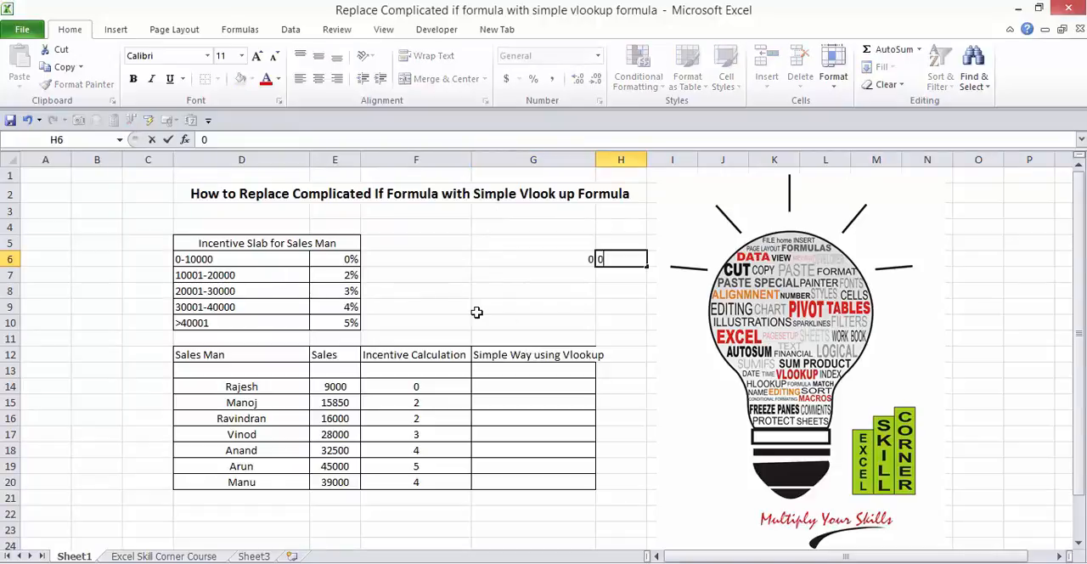
pyautogui.press('Return')
# Step: Add the second slab to the lookup table with 10001 in G7 and 2 in H7
pyautogui.write('100')
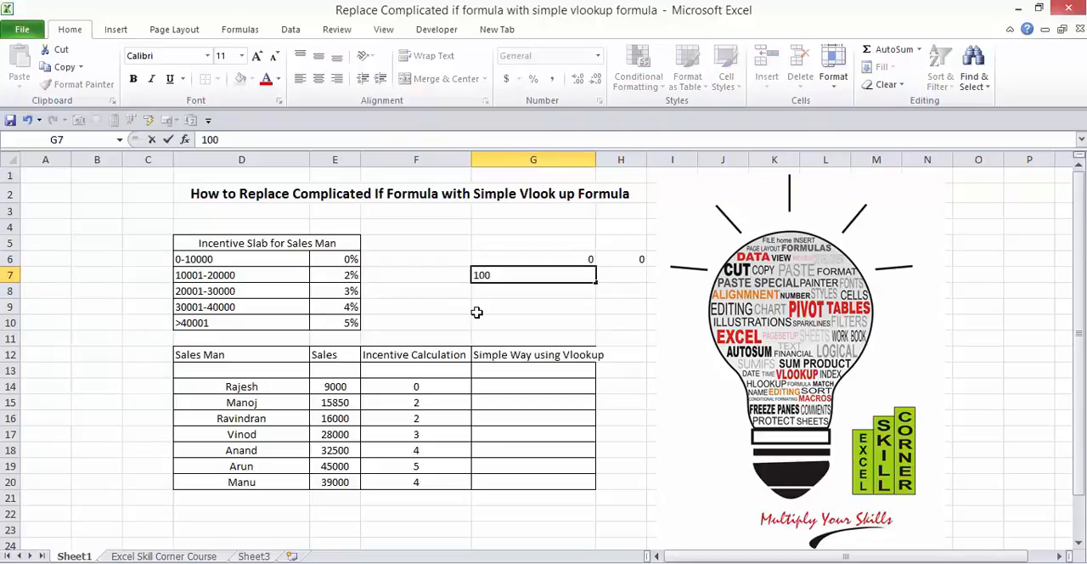
pyautogui.write('01')
pyautogui.press('Tab')
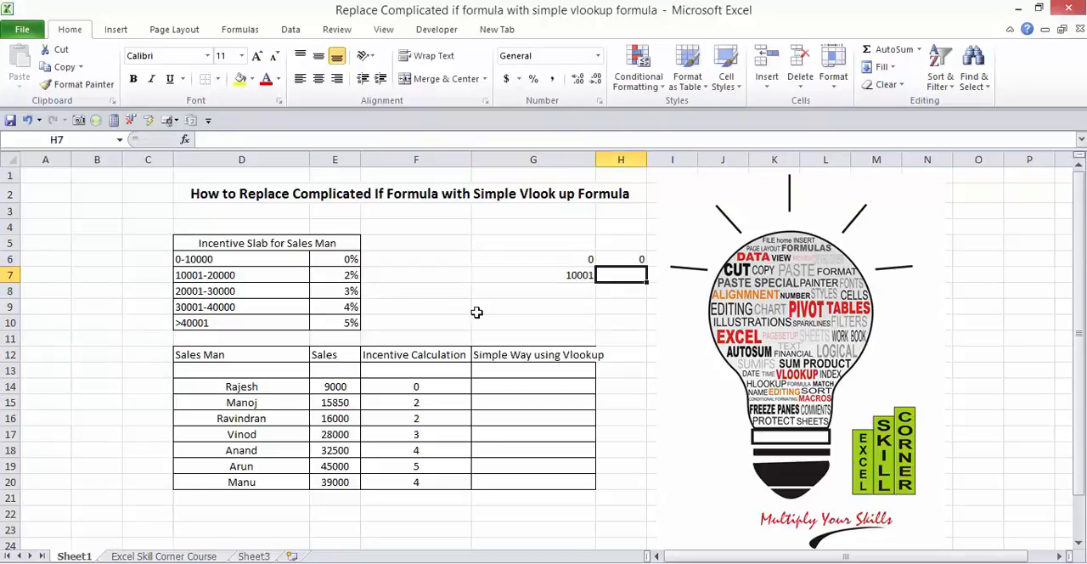
pyautogui.write('2')
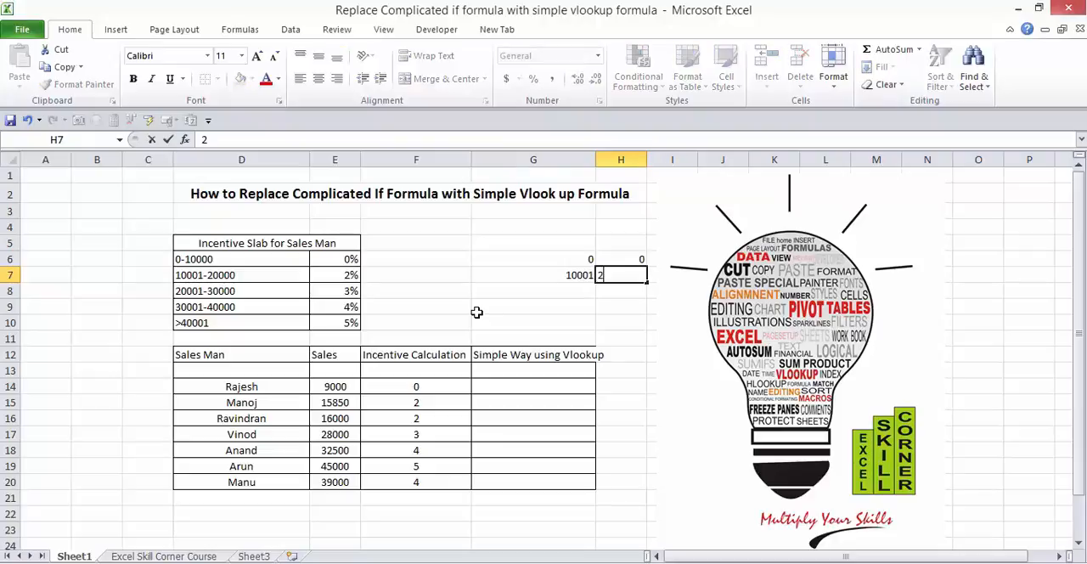
pyautogui.press('Return')
# Step: Add the third slab to the lookup table with 20001 in G8 and 3 in H8
pyautogui.write('2')
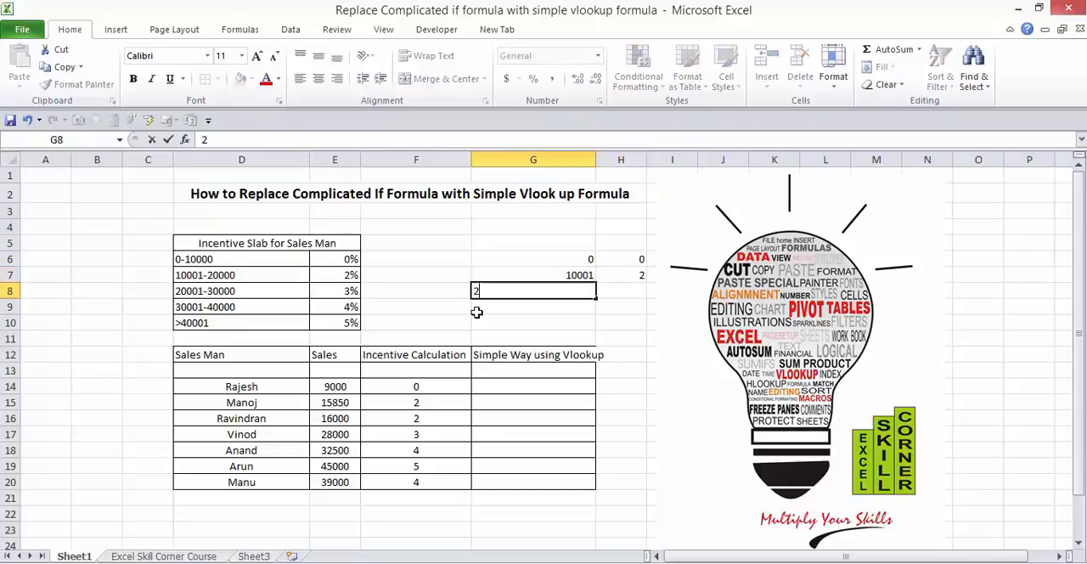
pyautogui.write('0001')
pyautogui.press('Tab')
pyautogui.write('3')
pyautogui.press('Return')
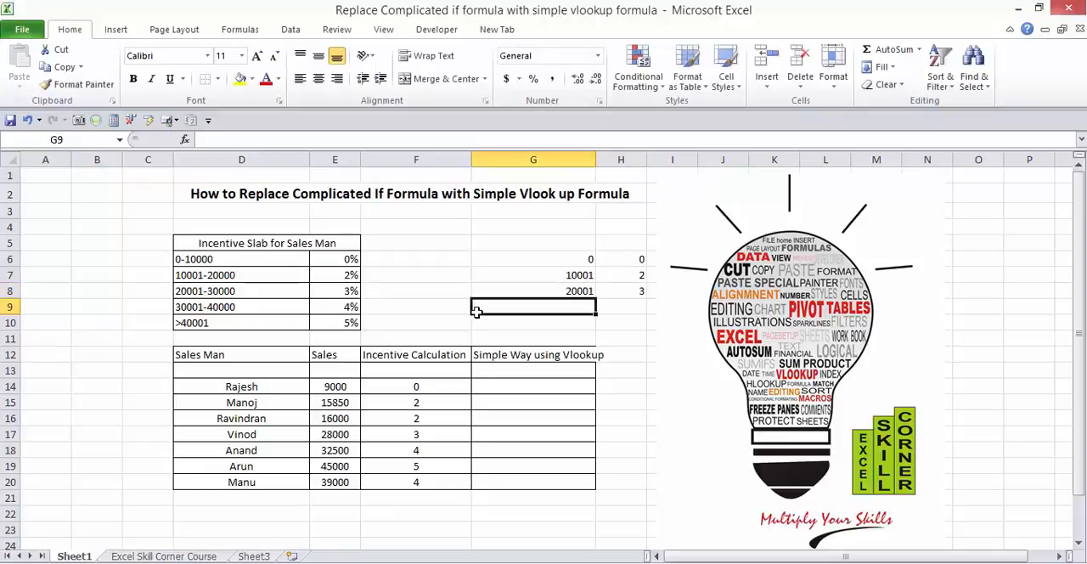
# Step: Add the fourth slab to the lookup table with 30001 in G9 and 4 in H9
pyautogui.write('3000')
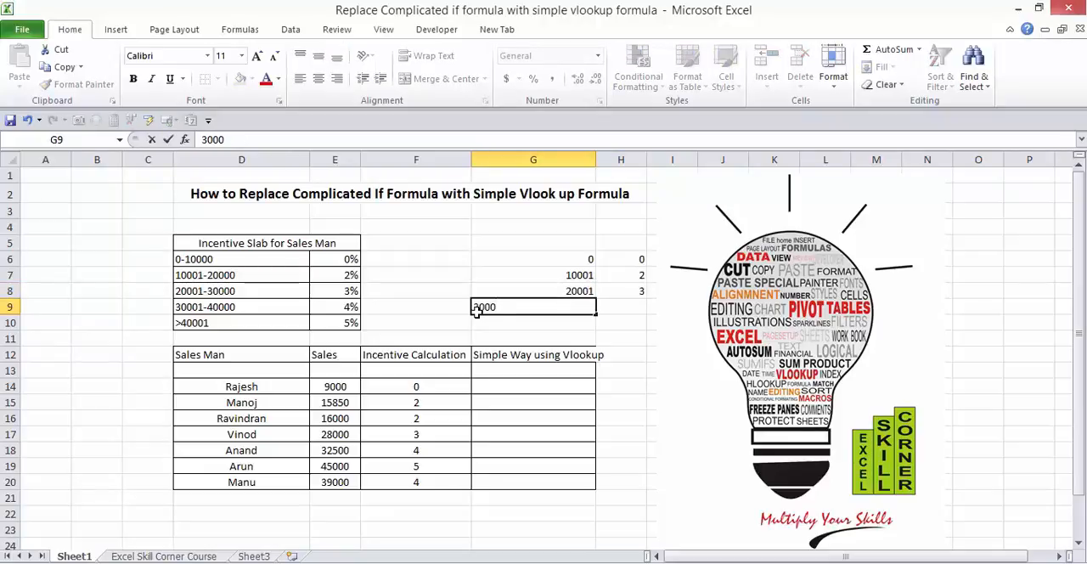
pyautogui.write('1')
pyautogui.press('Tab')
pyautogui.write('4')
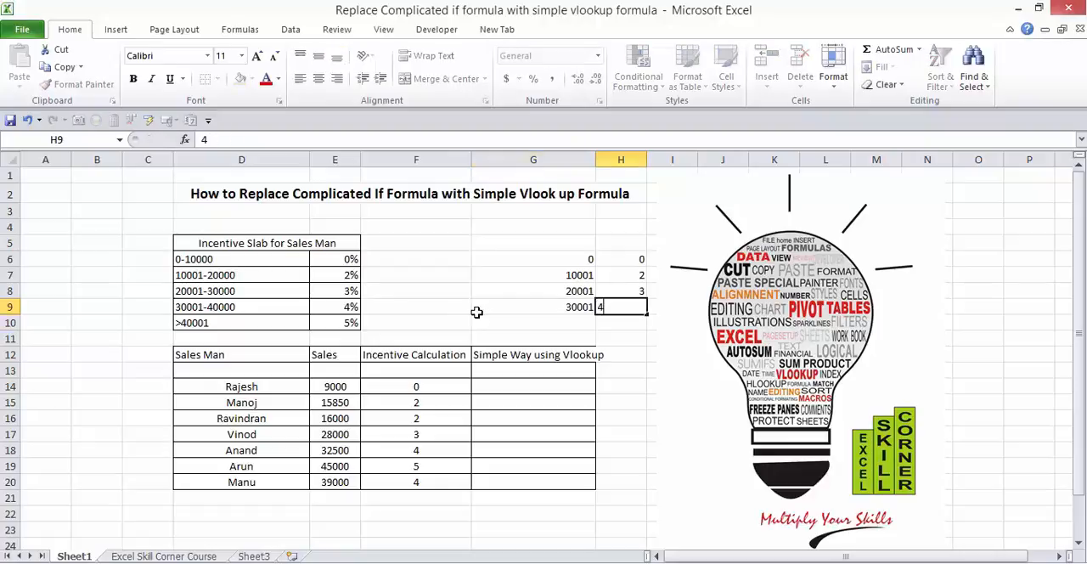
pyautogui.press('Return')
# Step: Complete the lookup table with the last slab, 40001 in G10 and 5 in H10
pyautogui.write('4000')
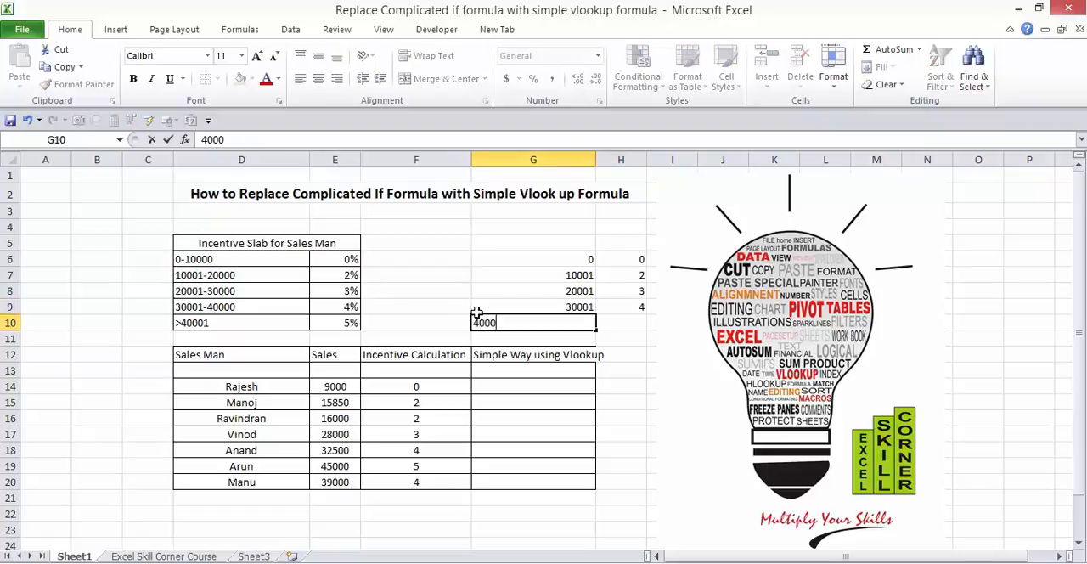
pyautogui.write('0')
pyautogui.press('BackSpace')
pyautogui.write('1')
pyautogui.press('Tab')
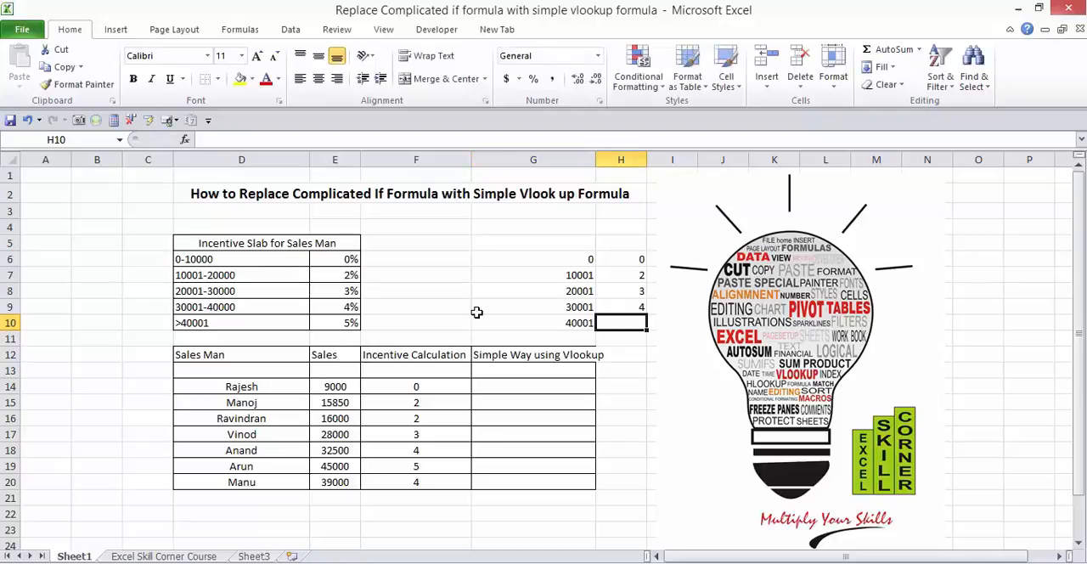
pyautogui.write('5')
pyautogui.press('Return')
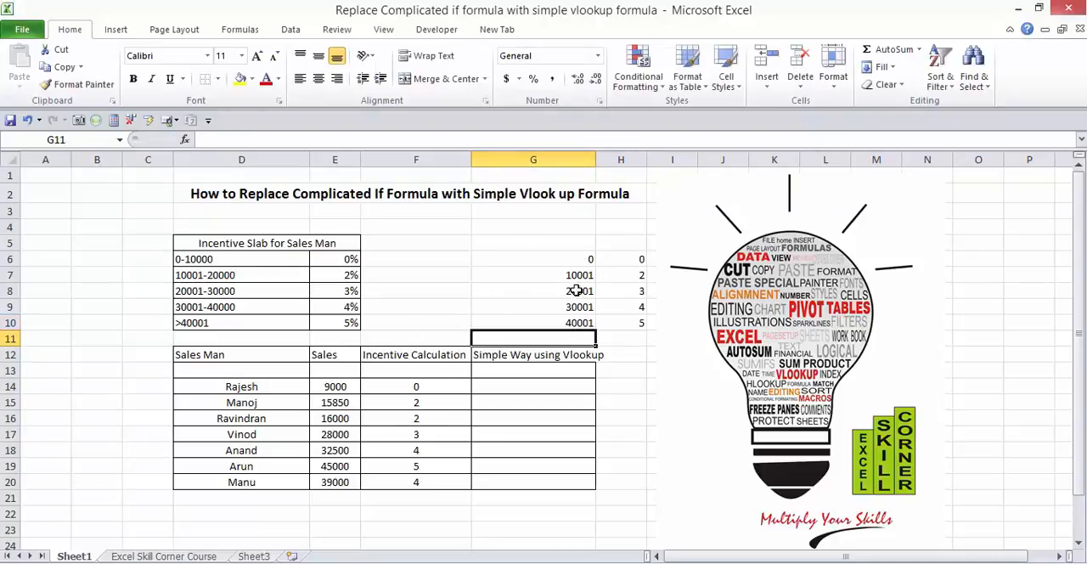
# Step: Insert a VLOOKUP function in G14 with the sales cell E14 as its lookup value
pyautogui.click(510, 384)
pyautogui.write('=')
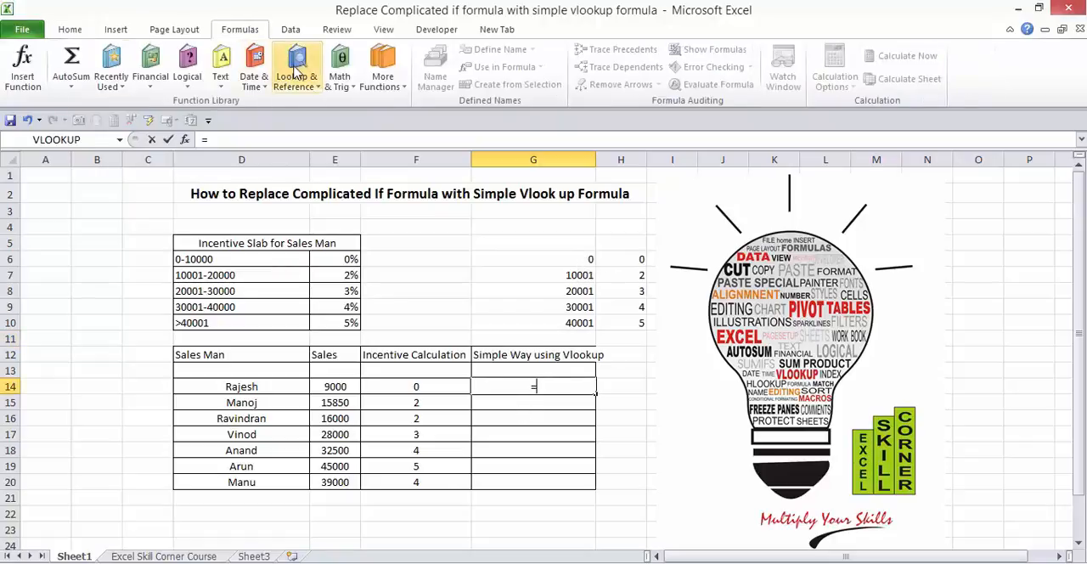
pyautogui.click(307, 86)
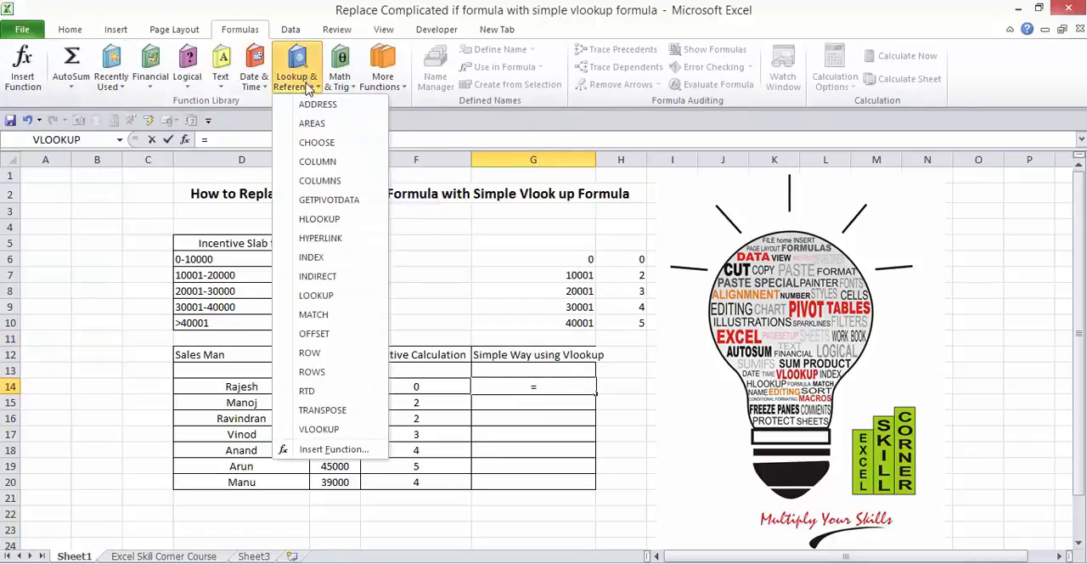
pyautogui.click(360, 435)
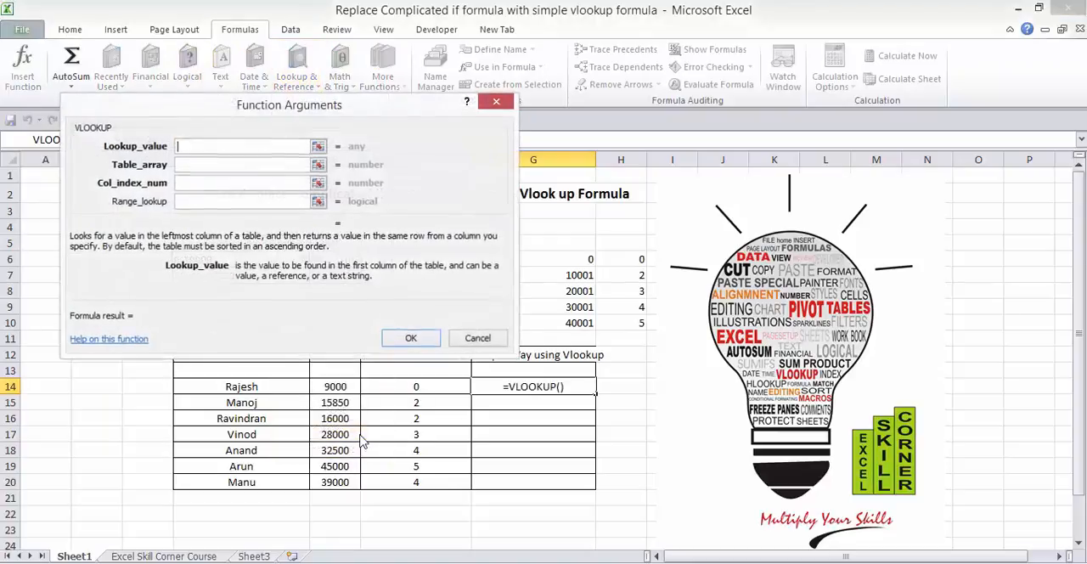
pyautogui.click(337, 386)
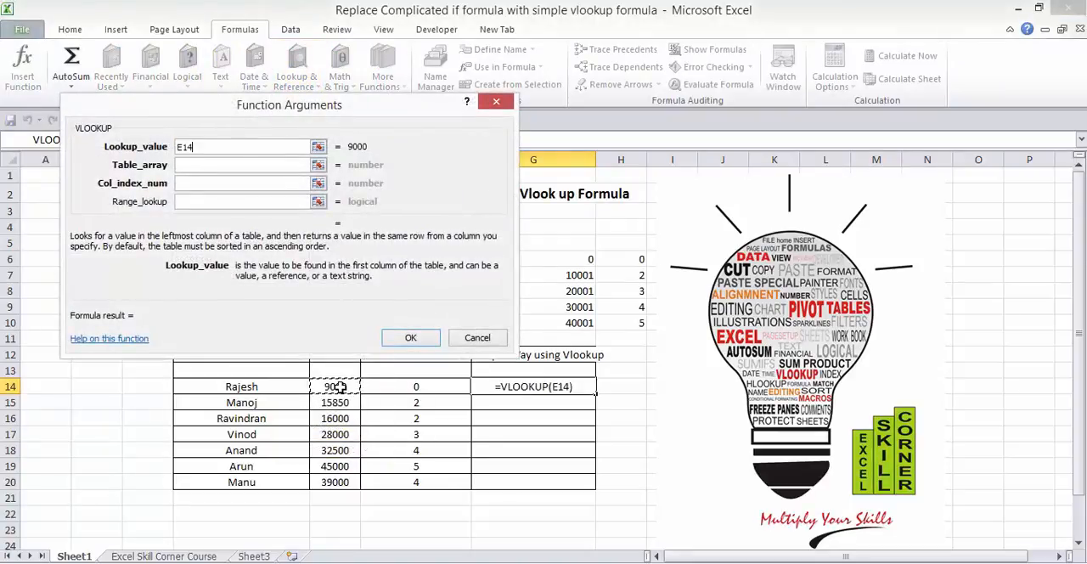
# Step: Set the VLOOKUP's table array to the new lookup table as the absolute range $G$6:$H$10
pyautogui.click(244, 170)
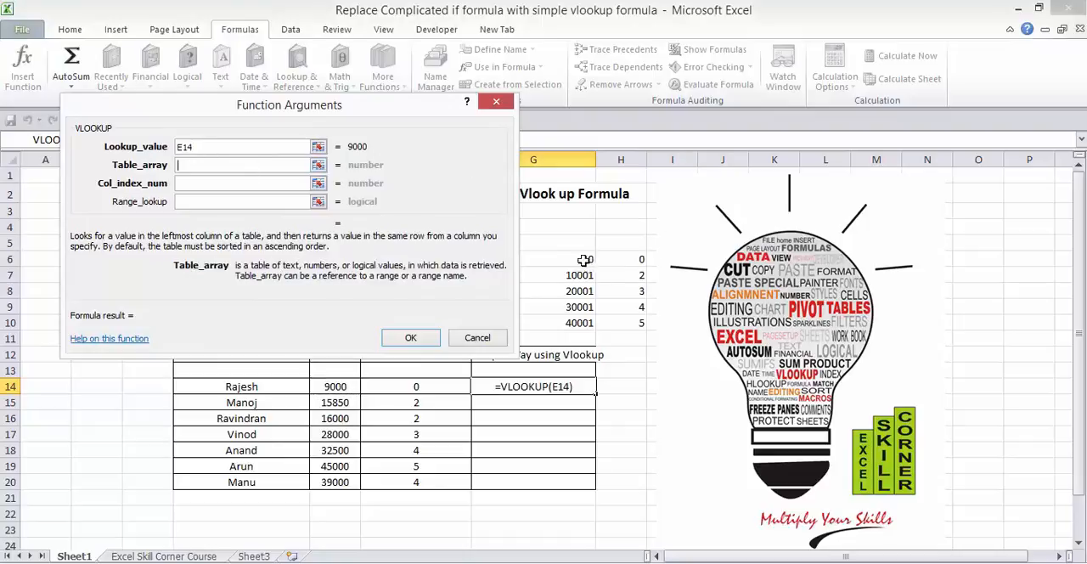
pyautogui.moveTo(584, 259); pyautogui.dragTo(617, 328)
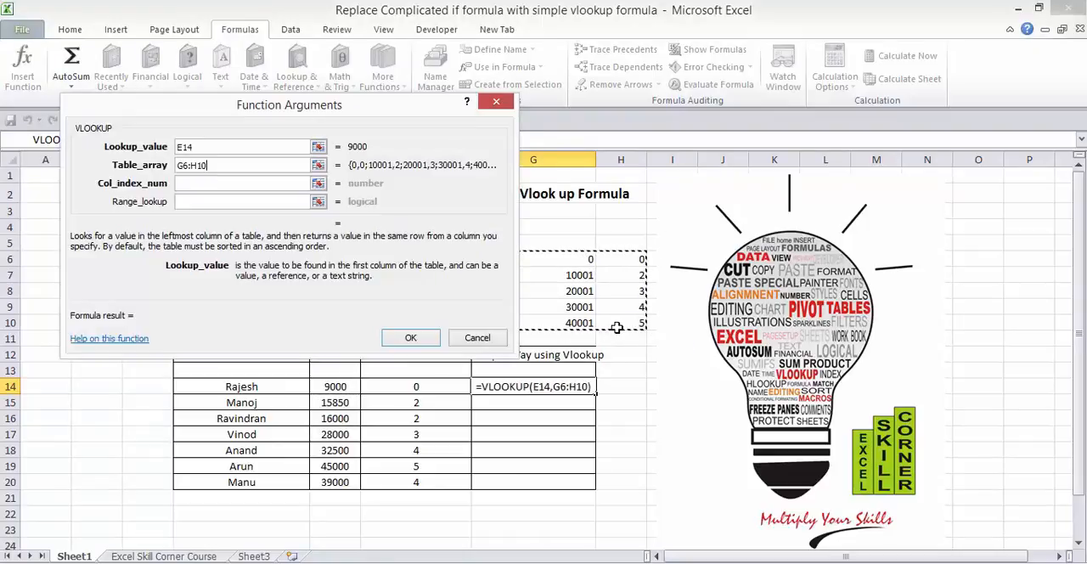
pyautogui.press('F4')
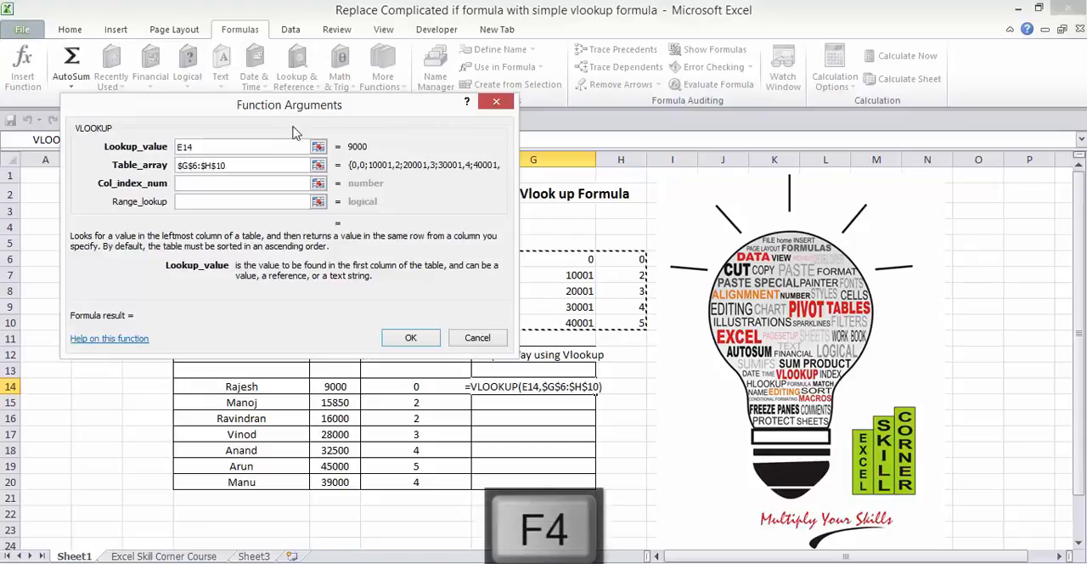
# Step: Complete the VLOOKUP in G14 with column index number 2 and range lookup TRUE
pyautogui.click(258, 183)
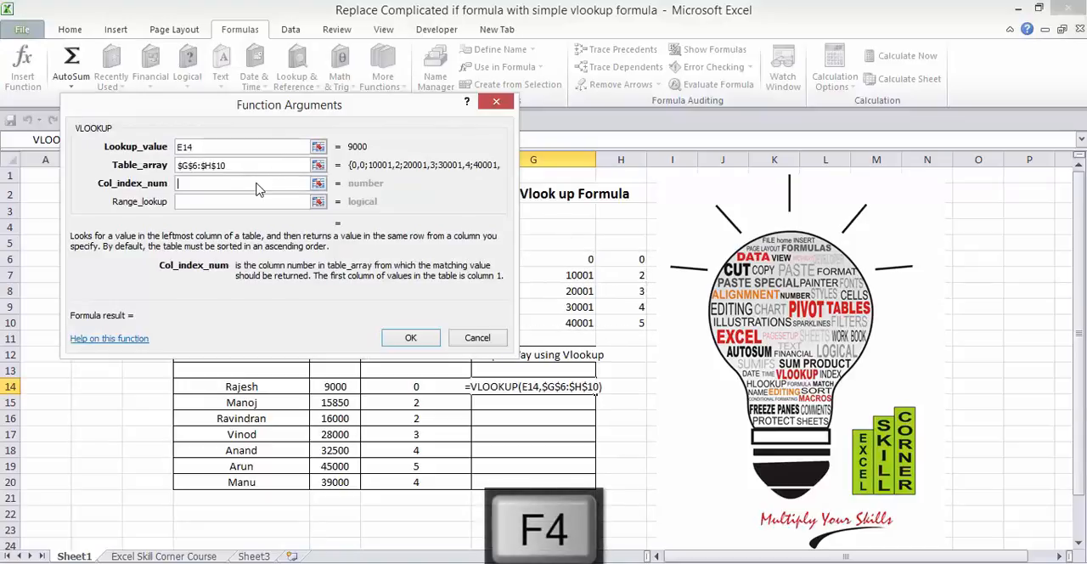
pyautogui.write('2')
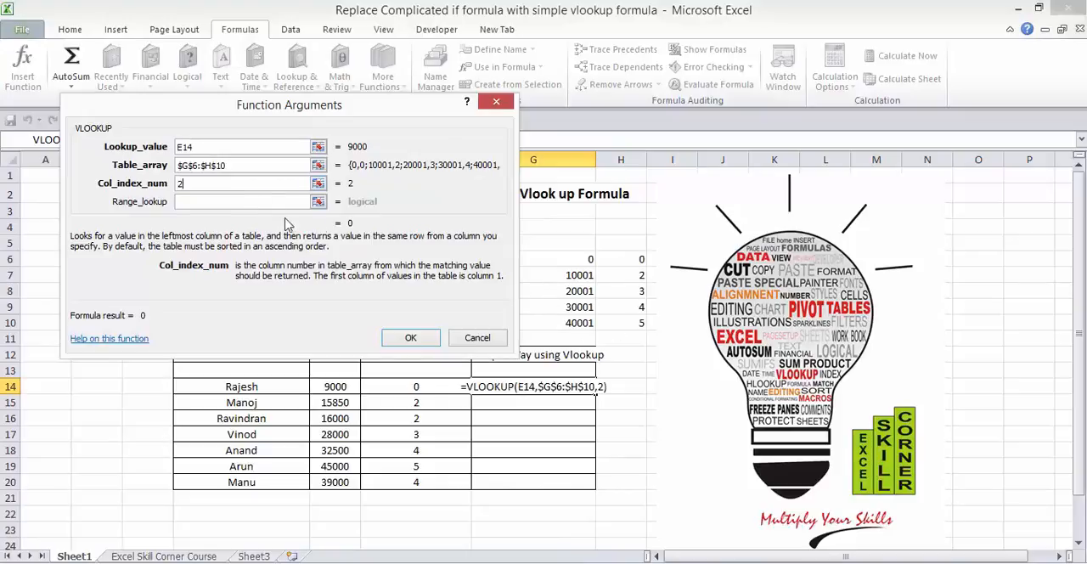
pyautogui.click(278, 204)
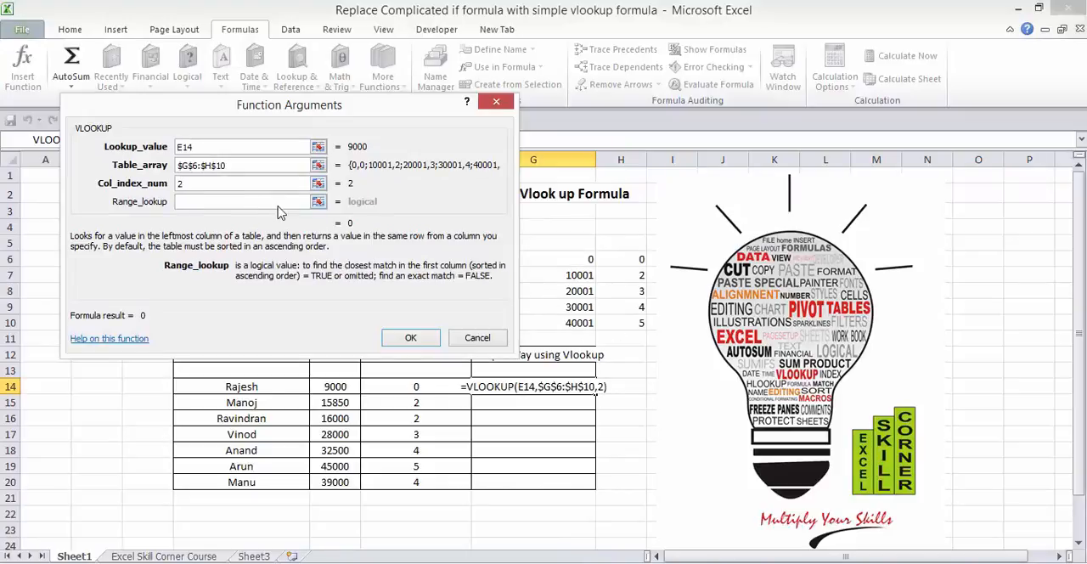
pyautogui.write('TRUE')
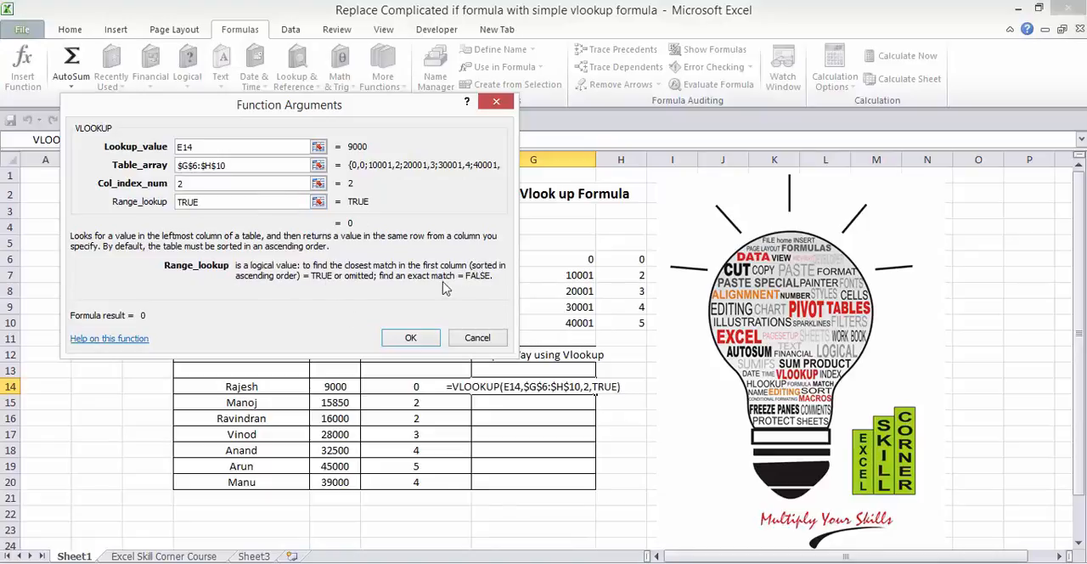
pyautogui.click(411, 338)
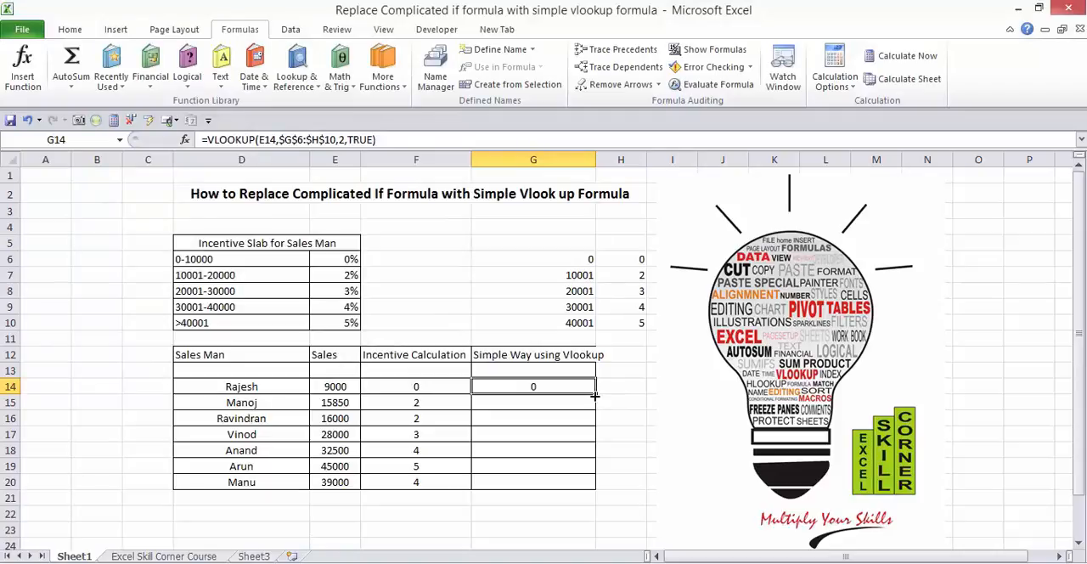
# Step: Fill the VLOOKUP formula from G14 down to G20 and review the copied formulas
pyautogui.doubleClick(595, 393)
pyautogui.click(507, 477)
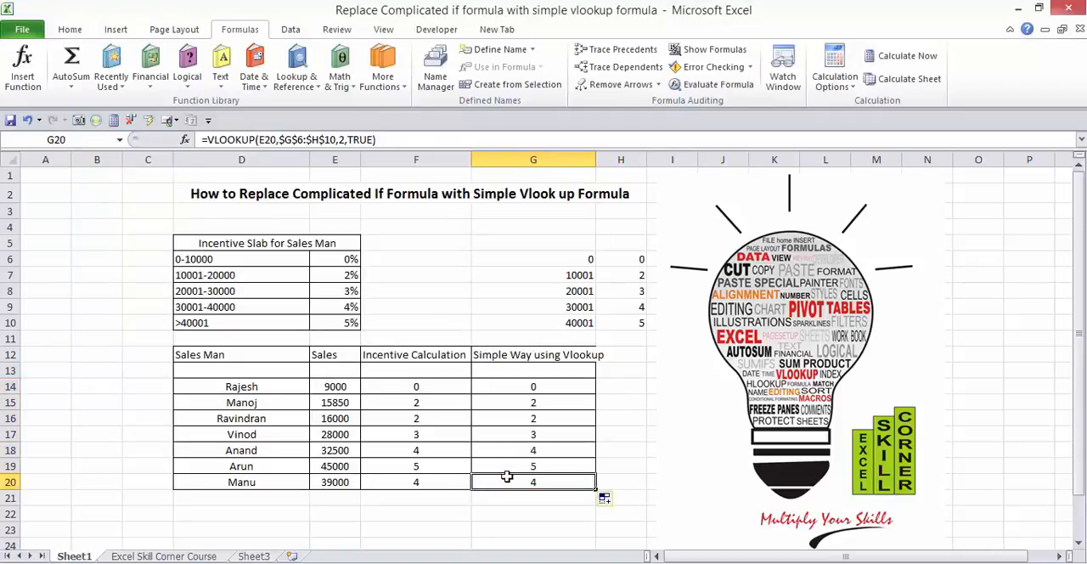
pyautogui.press('Up')
pyautogui.press('Up')
pyautogui.press('Up')
pyautogui.press('Up')
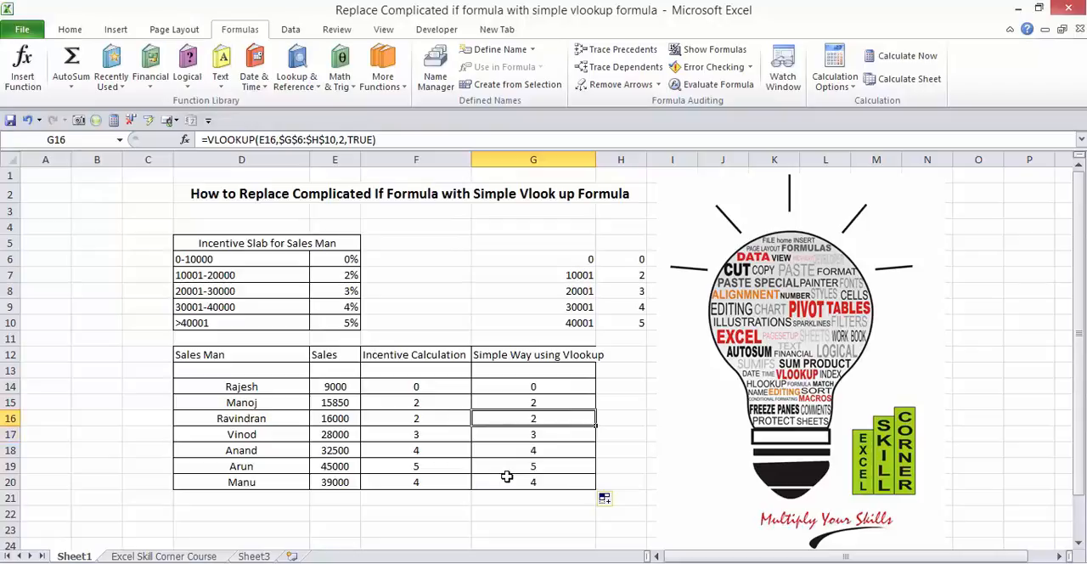
# Step: Change the top slab's incentive in H10 to 6 and inspect the nested IF formula in F19 for comparison
pyautogui.click(614, 278)
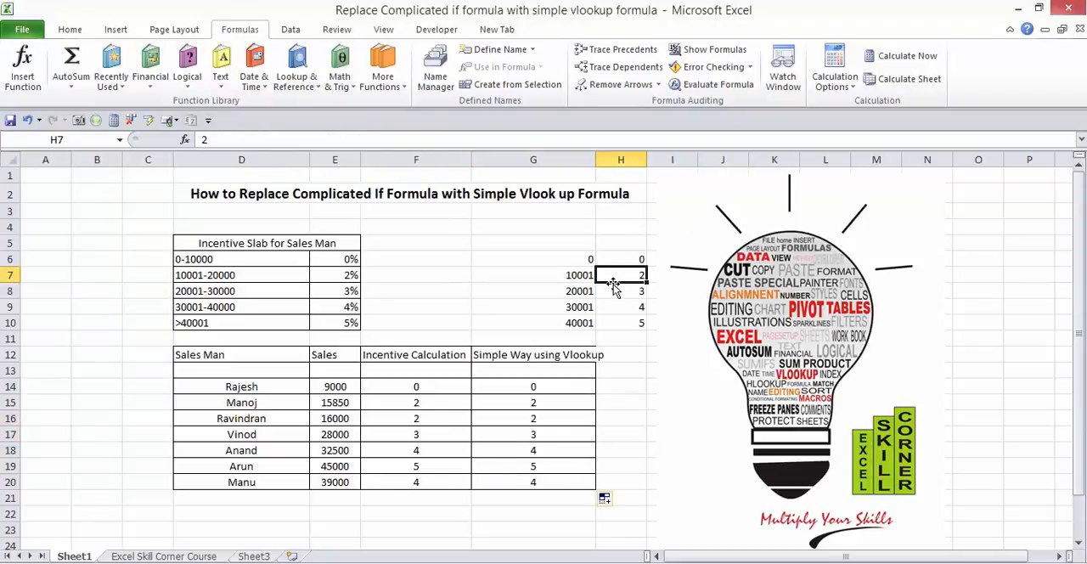
pyautogui.click(633, 325)
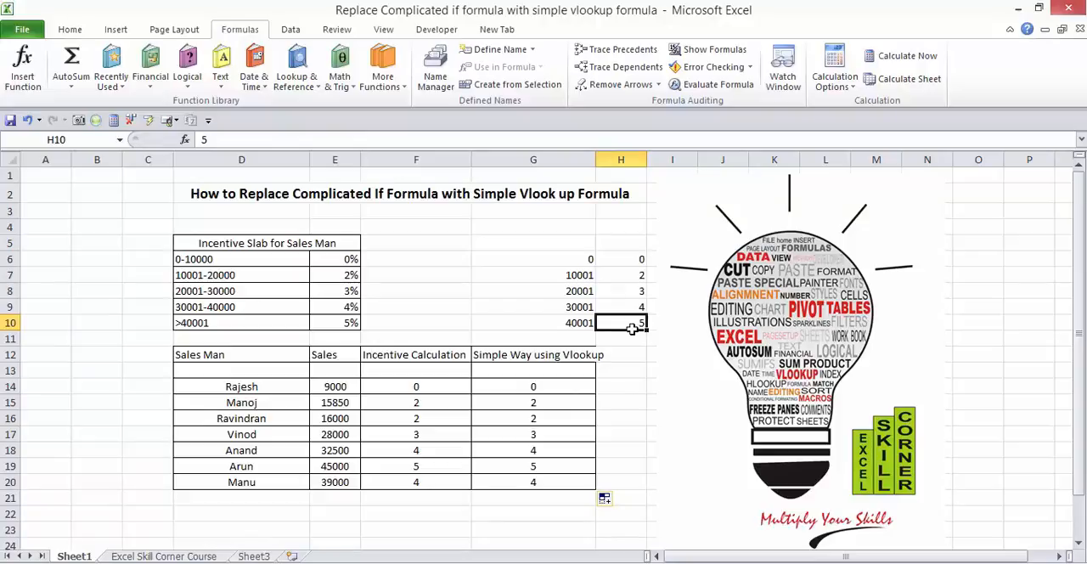
pyautogui.write('6')
pyautogui.press('Return')
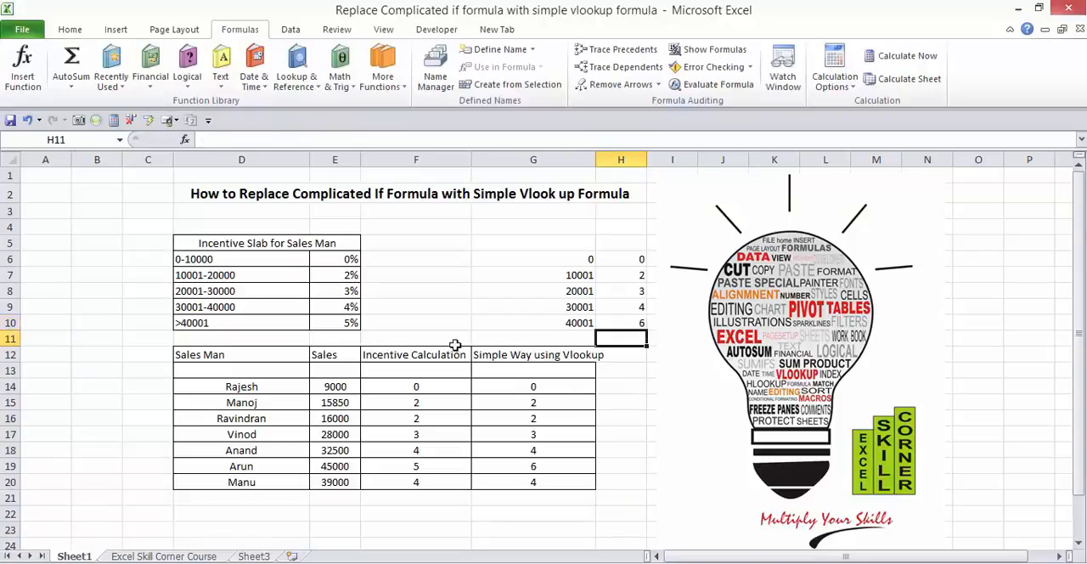
pyautogui.click(443, 466)
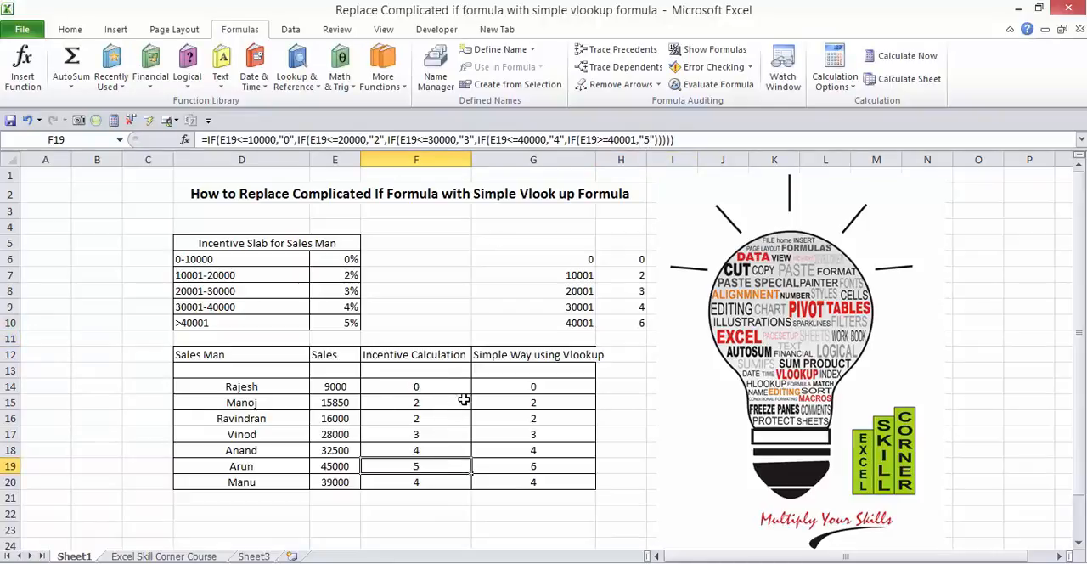
pyautogui.click(615, 420)
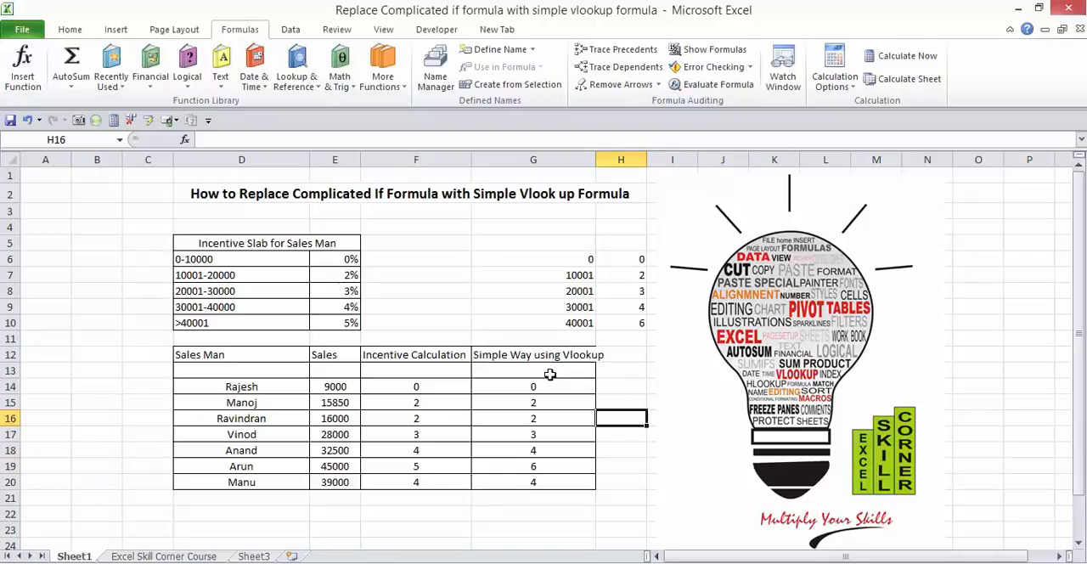